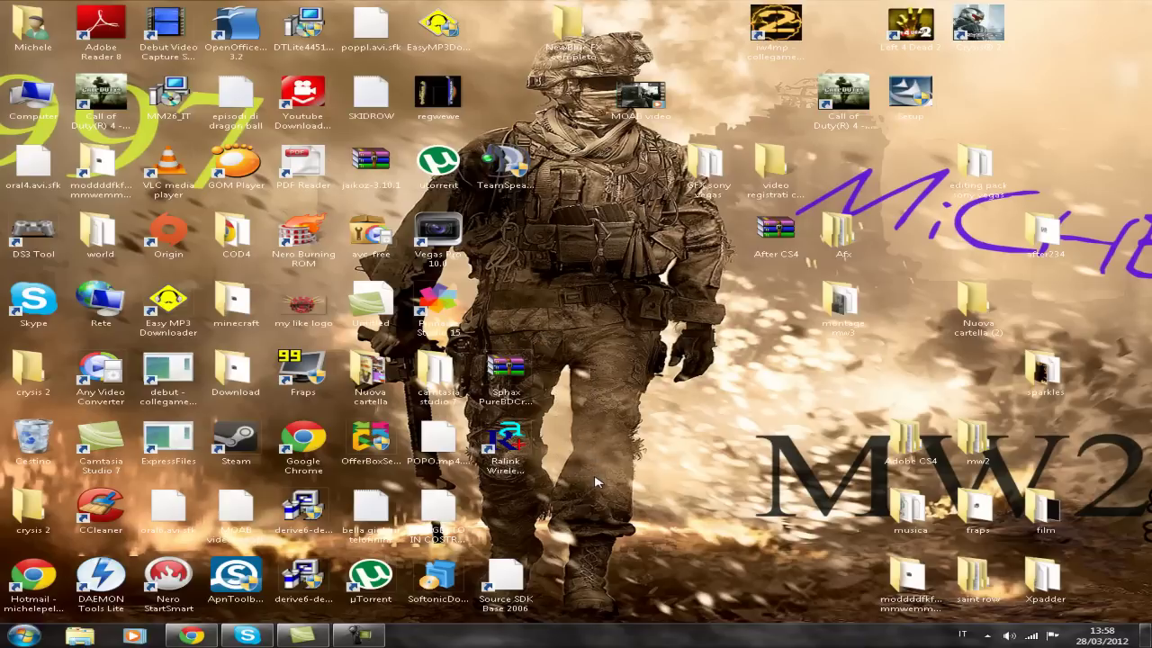
{"action": "left_click_drag", "start_coordinate": [594, 477], "coordinate": [853, 612]}
{"action": "left_click_drag", "start_coordinate": [830, 543], "coordinate": [1005, 353]}
{"action": "left_click_drag", "start_coordinate": [928, 305], "coordinate": [863, 300]}
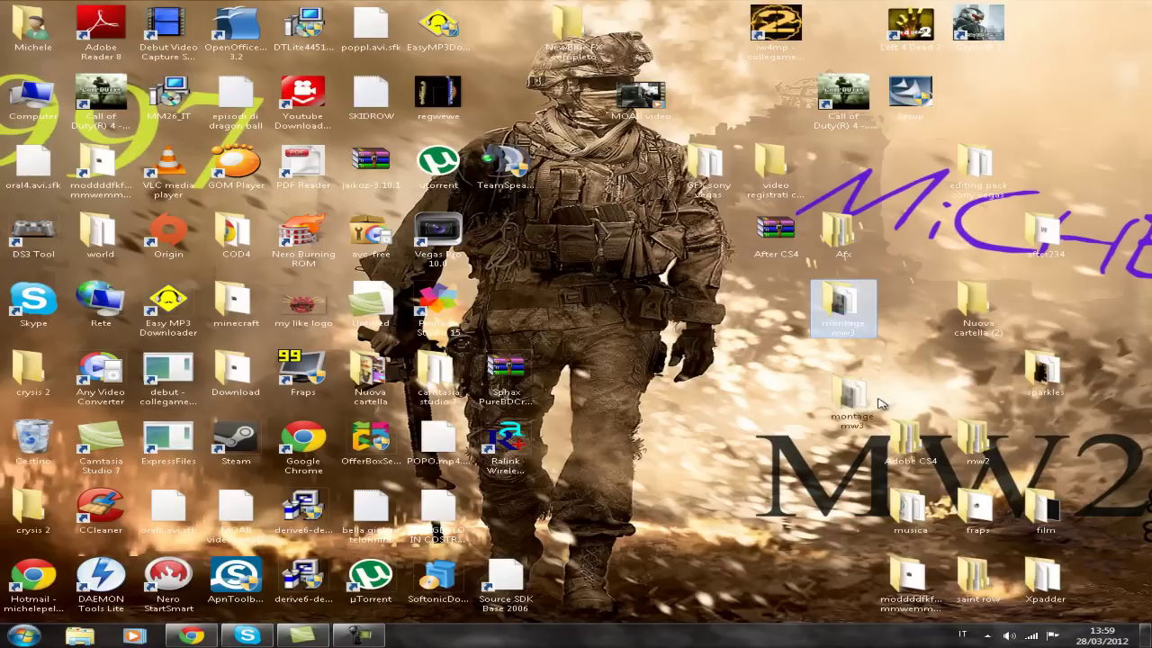
{"action": "left_click", "coordinate": [920, 300]}
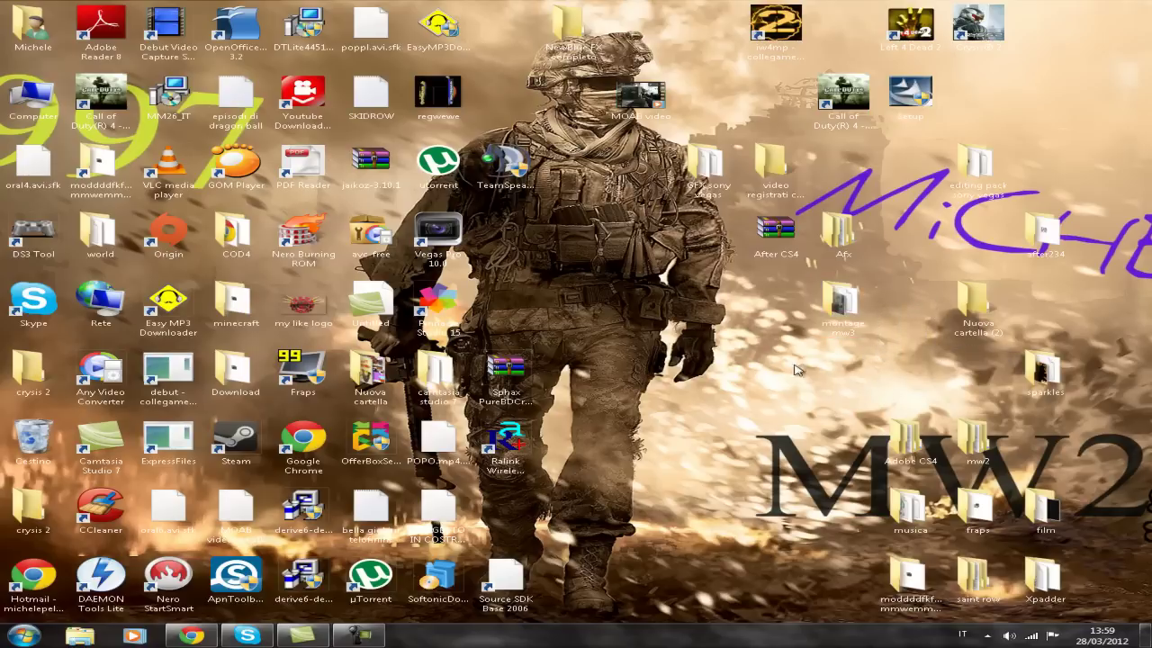
{"action": "left_click_drag", "start_coordinate": [792, 340], "coordinate": [798, 281]}
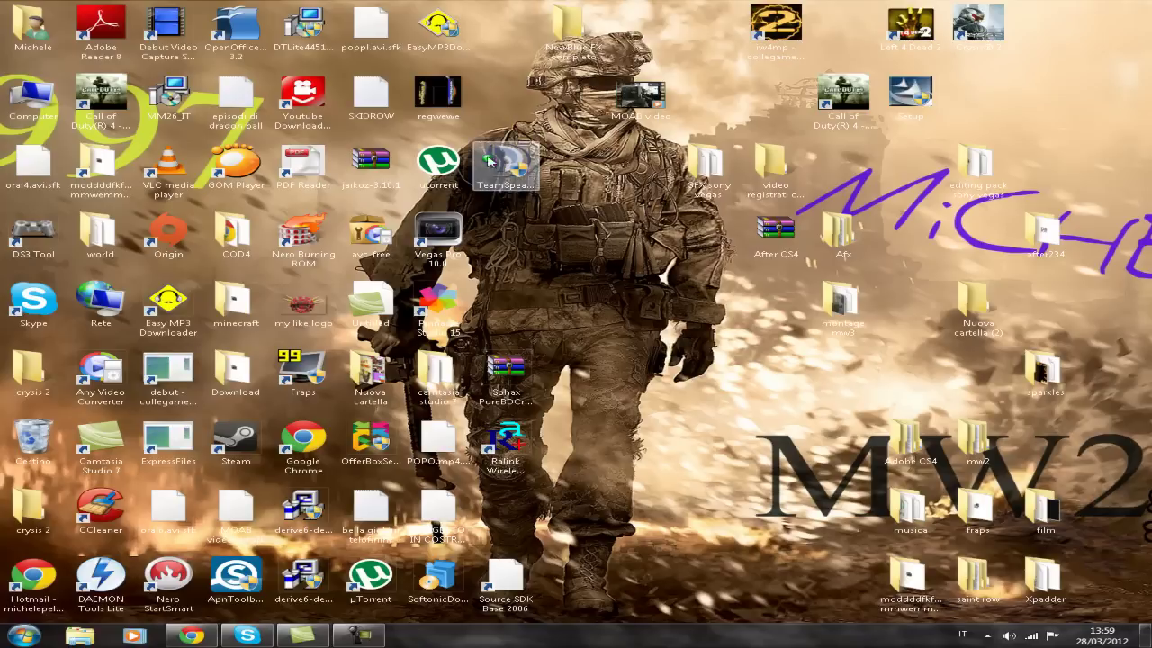
Launch Vegas Pro 10.0 and place the "monta 2 part 2" video from the montage mw3 folder on the timeline at about 00:00:04;18.
{"action": "double_click", "coordinate": [439, 232]}
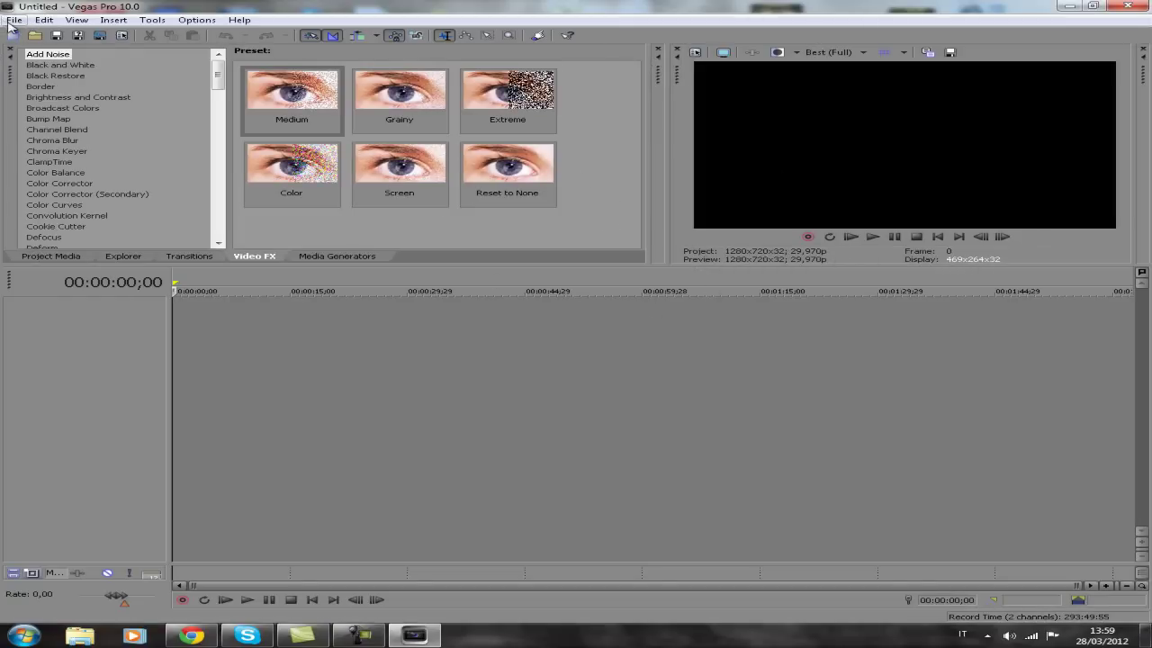
{"action": "left_click", "coordinate": [10, 22]}
{"action": "mouse_move", "coordinate": [63, 142]}
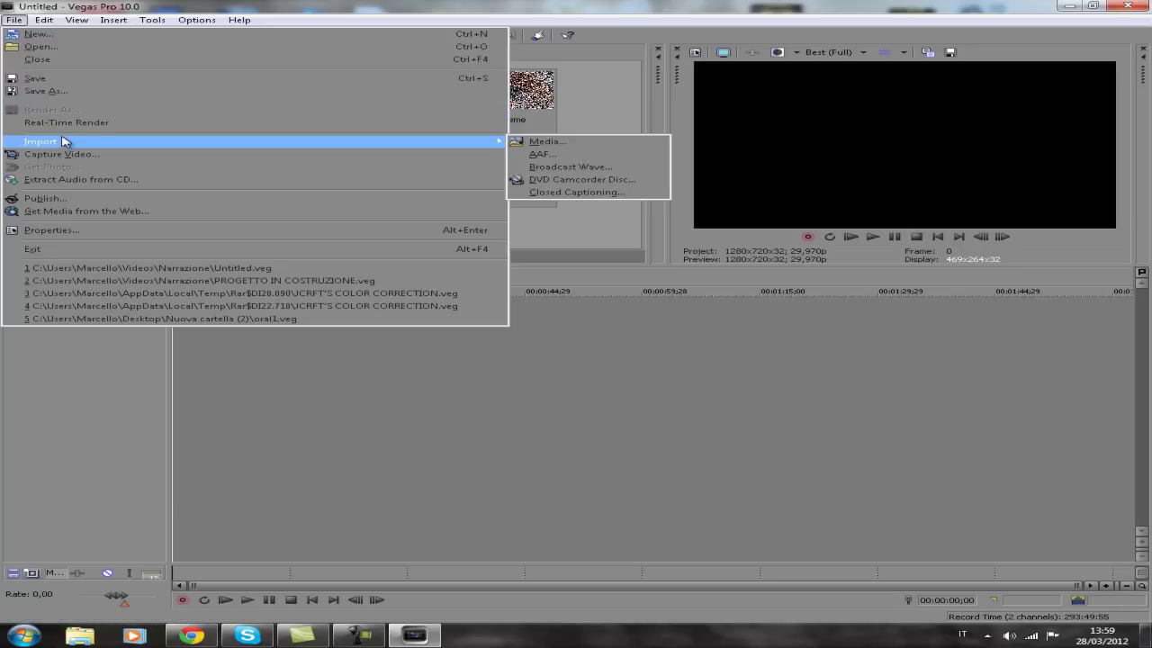
{"action": "left_click", "coordinate": [1071, 8]}
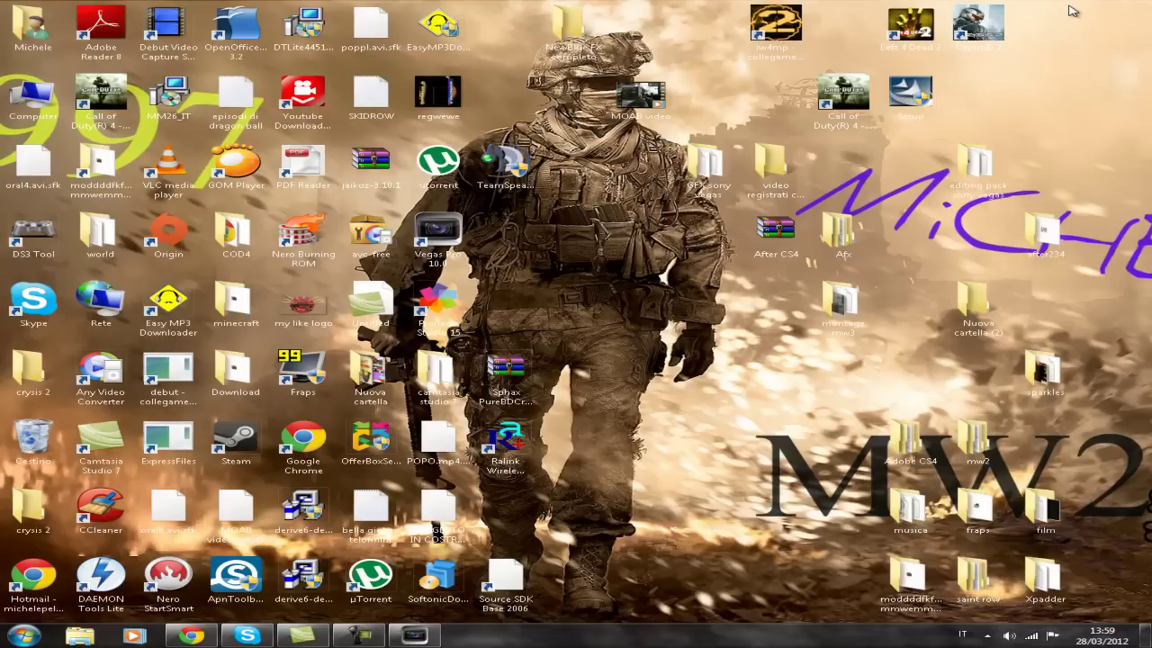
{"action": "double_click", "coordinate": [840, 301]}
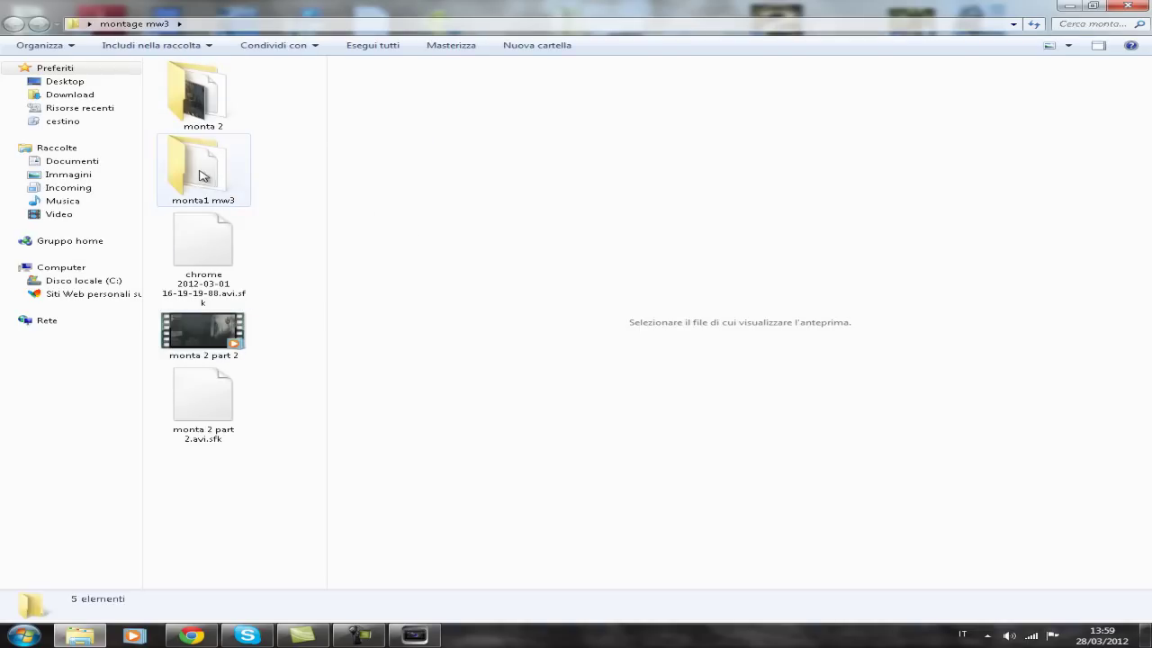
{"action": "left_click_drag", "start_coordinate": [206, 328], "coordinate": [438, 555]}
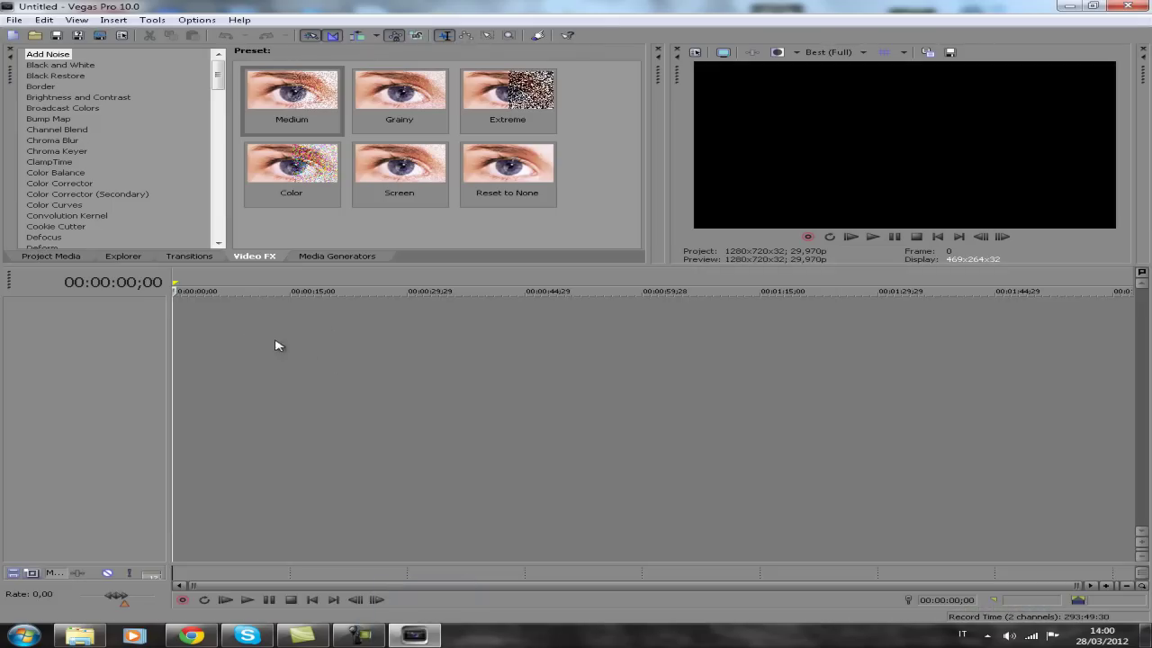
{"action": "left_click_drag", "start_coordinate": [277, 346], "coordinate": [223, 344]}
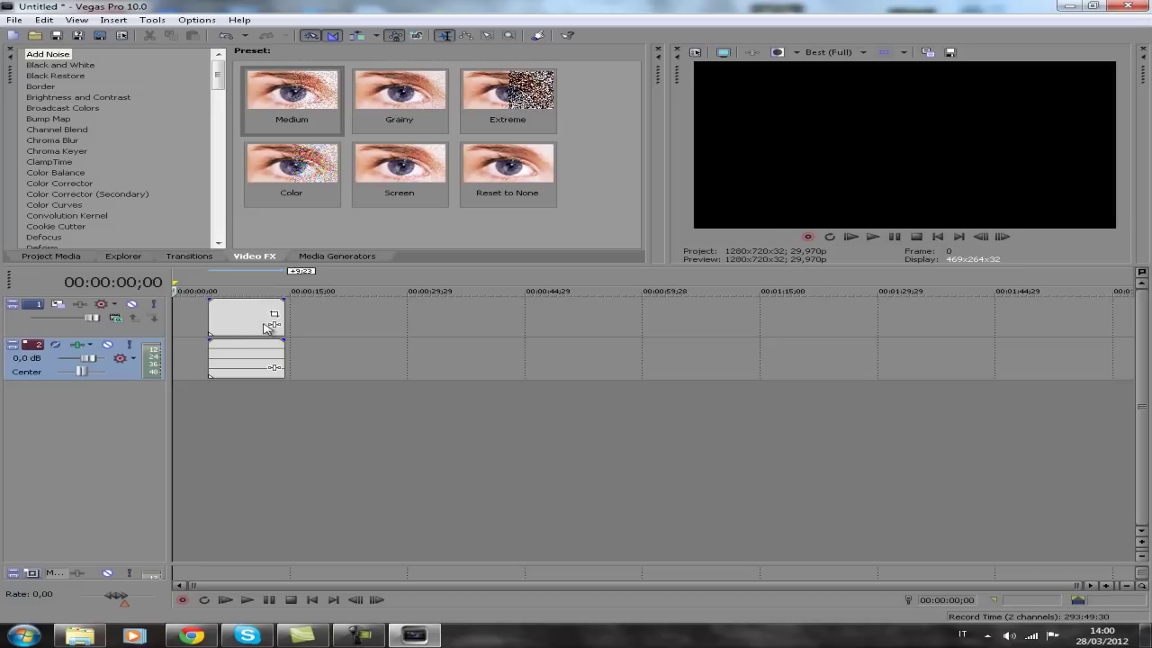
Play the gameplay clip from its beginning and split it at 00:00:06;22, just before the player aims through the scope.
{"action": "left_click", "coordinate": [342, 317]}
{"action": "left_click", "coordinate": [204, 317]}
{"action": "left_click", "coordinate": [207, 319]}
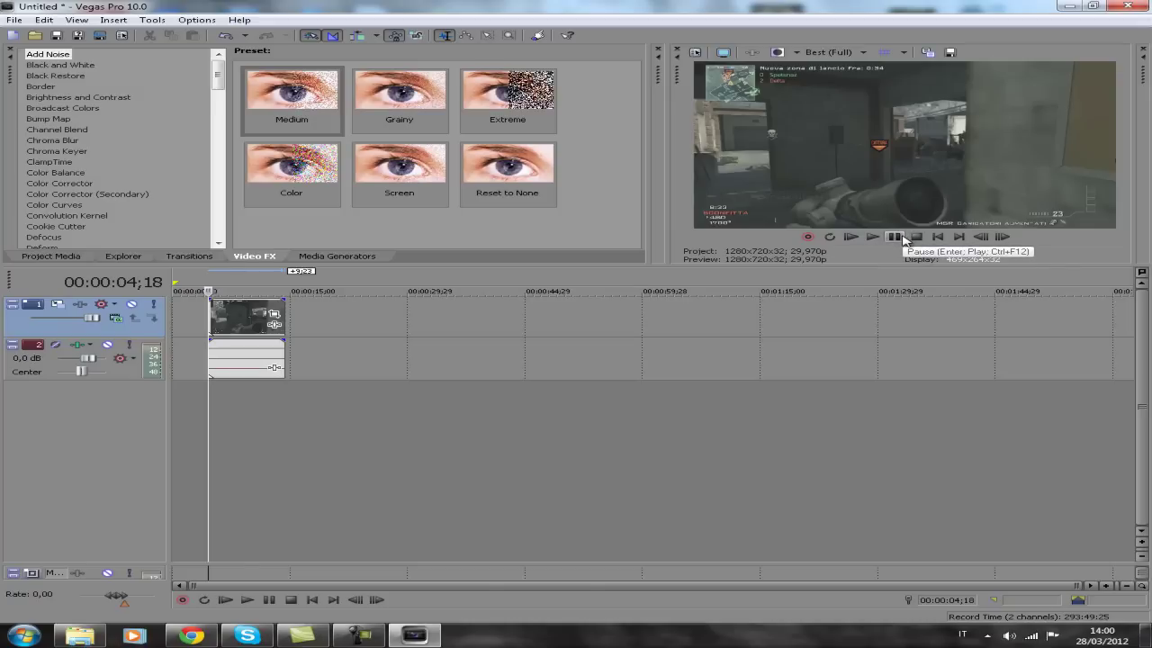
{"action": "left_click", "coordinate": [903, 237]}
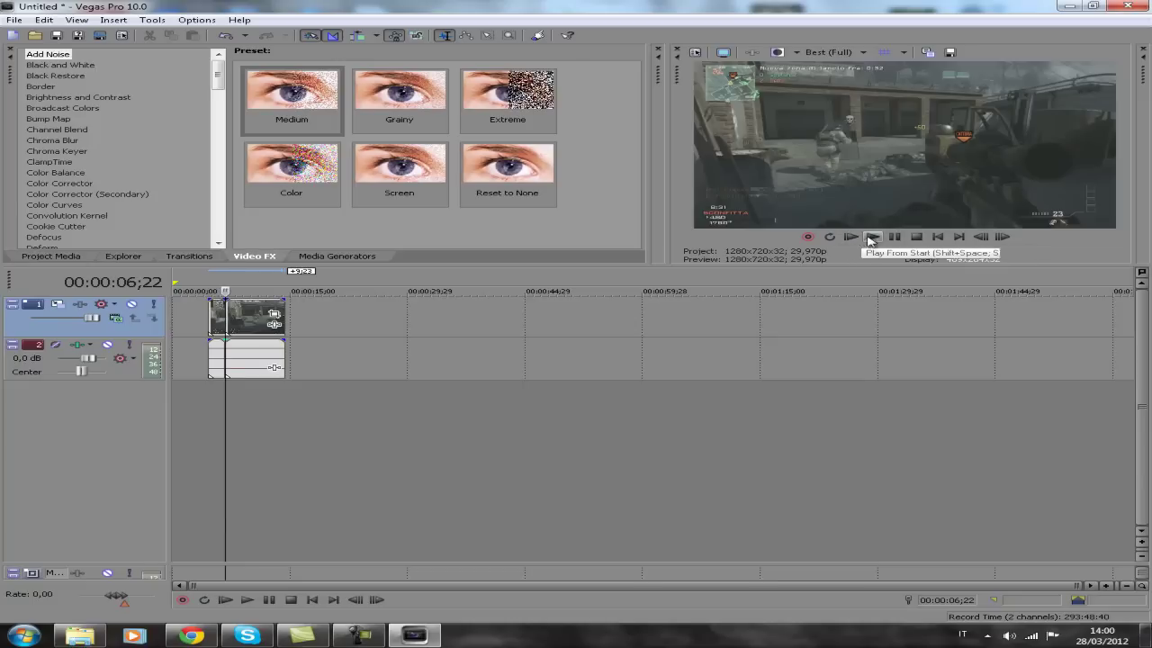
Advance frame by frame past the scoped shot to 00:00:07;21 and split the clip there.
{"action": "left_click", "coordinate": [1002, 237]}
{"action": "left_click", "coordinate": [1002, 237]}
{"action": "left_click", "coordinate": [1002, 236]}
{"action": "left_click", "coordinate": [1002, 237]}
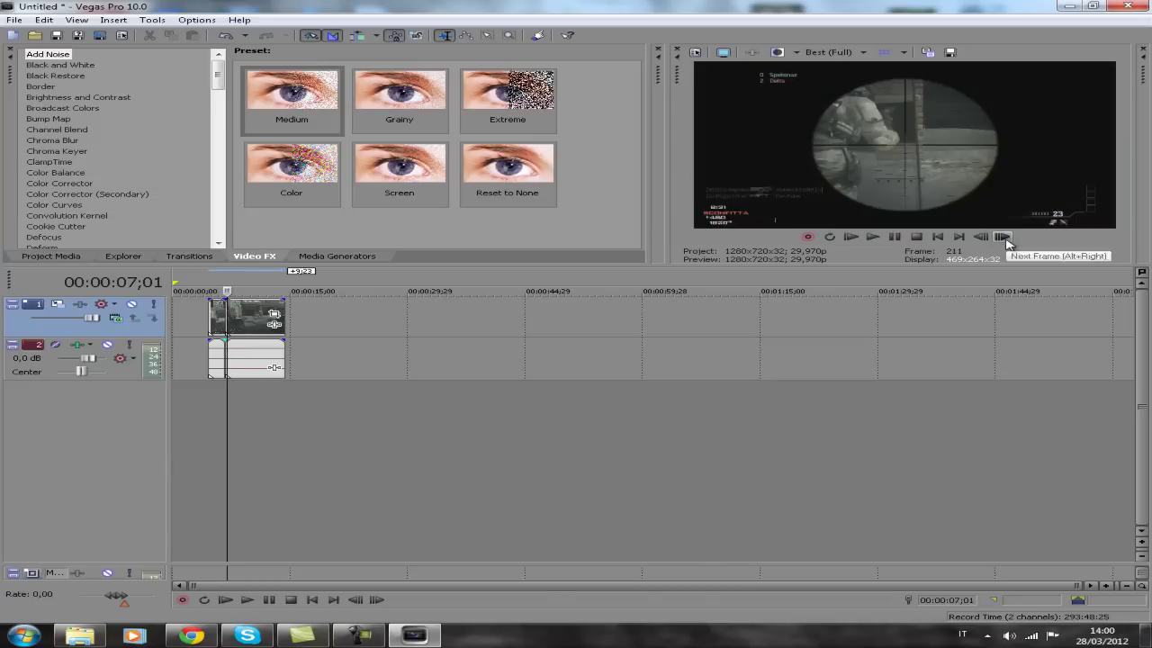
{"action": "left_click", "coordinate": [1003, 236]}
{"action": "left_click", "coordinate": [1002, 236]}
{"action": "left_click", "coordinate": [1002, 237]}
{"action": "left_click", "coordinate": [1003, 237]}
{"action": "left_click", "coordinate": [1003, 237]}
{"action": "left_click", "coordinate": [1002, 237]}
{"action": "left_click", "coordinate": [1002, 237]}
{"action": "left_click", "coordinate": [1002, 236]}
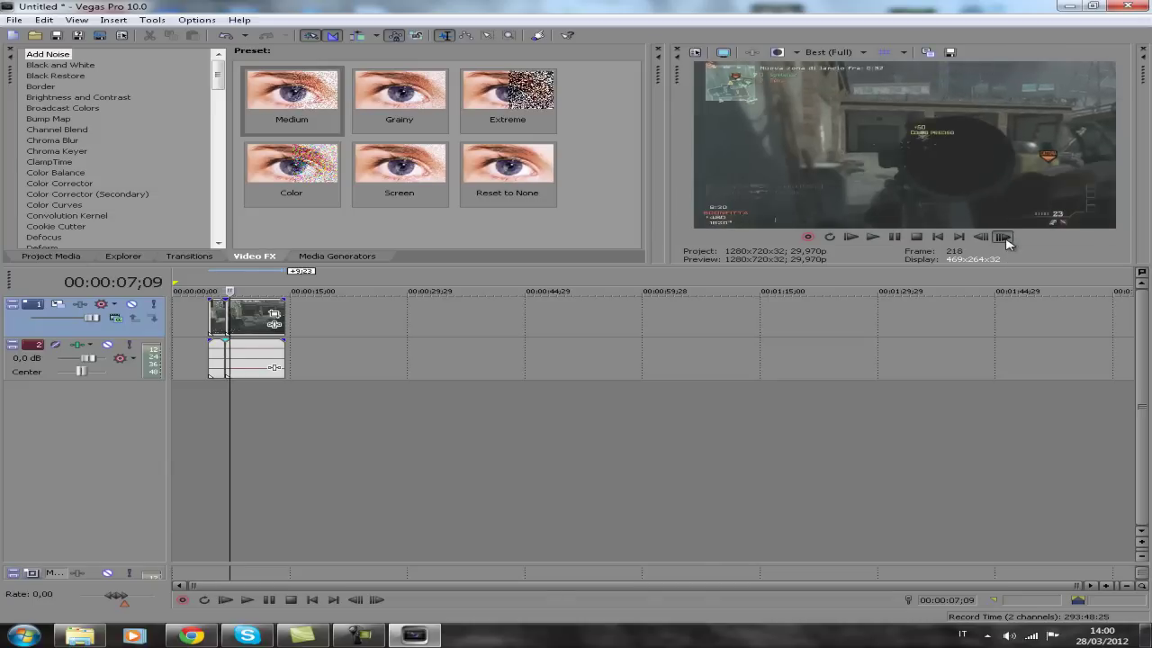
{"action": "left_click", "coordinate": [1002, 236]}
{"action": "left_click", "coordinate": [1003, 237]}
{"action": "left_click", "coordinate": [1003, 237]}
{"action": "left_click", "coordinate": [1003, 236]}
{"action": "left_click", "coordinate": [1003, 237]}
{"action": "left_click", "coordinate": [1002, 237]}
{"action": "left_click", "coordinate": [1002, 237]}
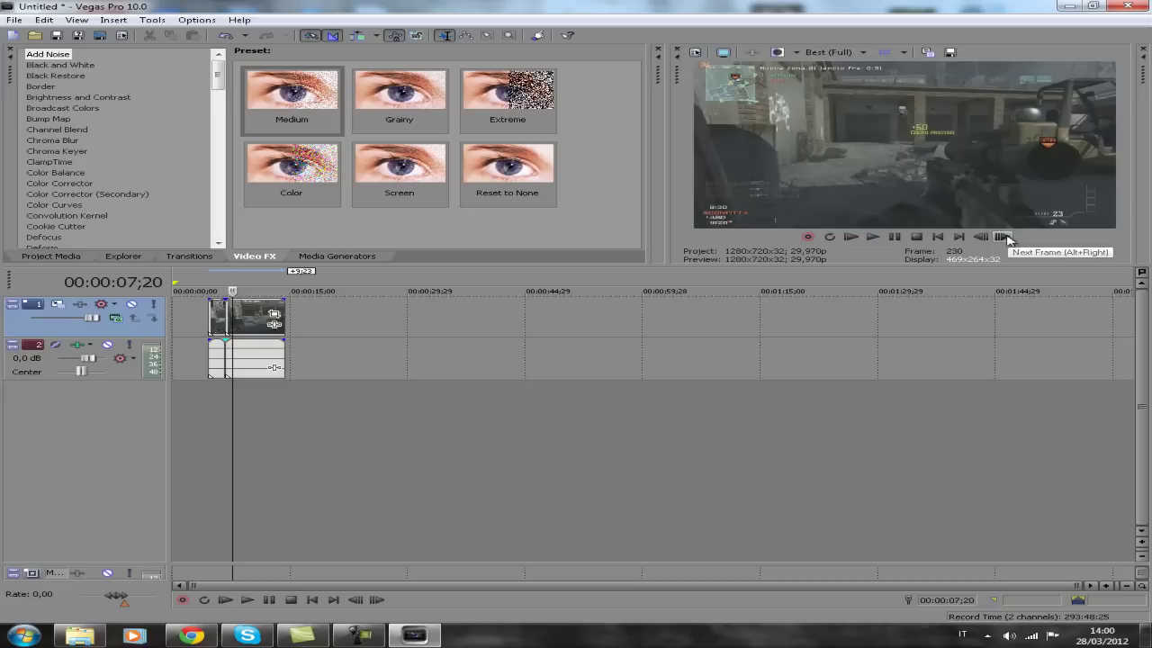
{"action": "left_click", "coordinate": [1002, 236]}
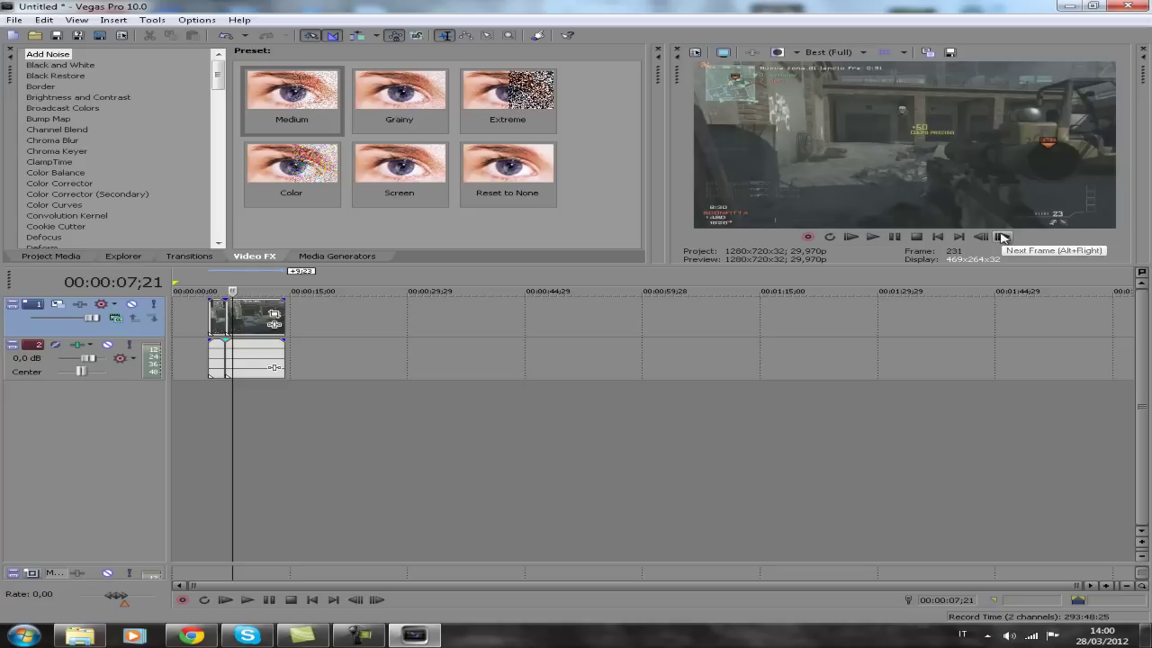
{"action": "key", "text": "s"}
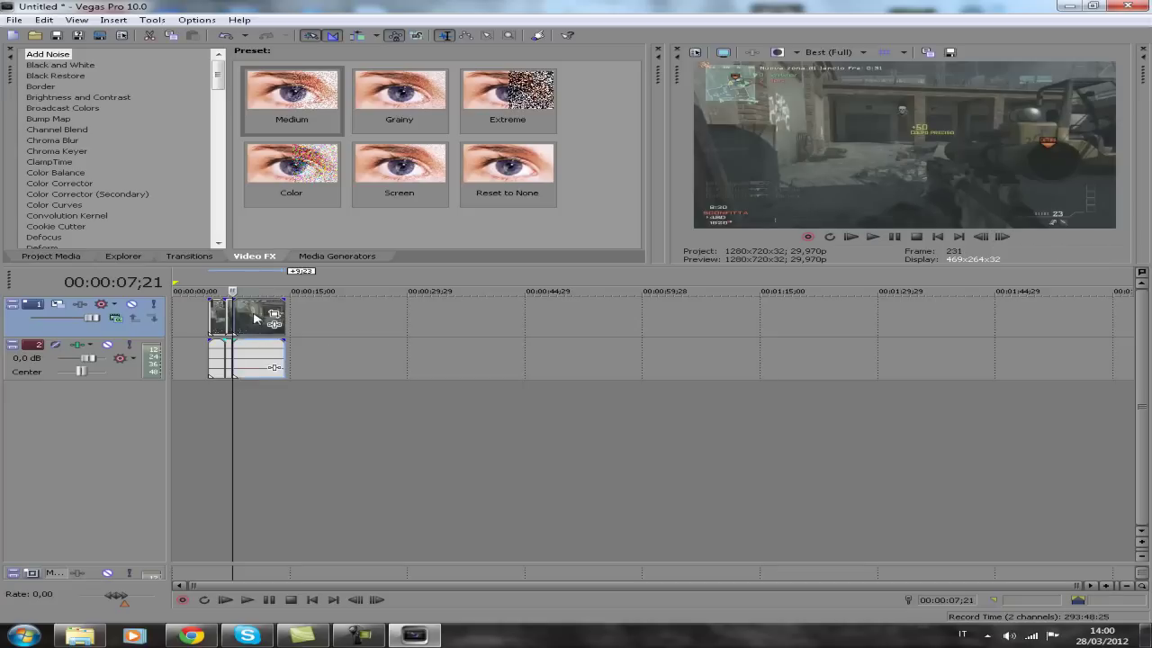
Separate the three segments on the timeline, moving the short middle one to start at about 00:00:31;08.
{"action": "left_click_drag", "start_coordinate": [242, 319], "coordinate": [205, 317]}
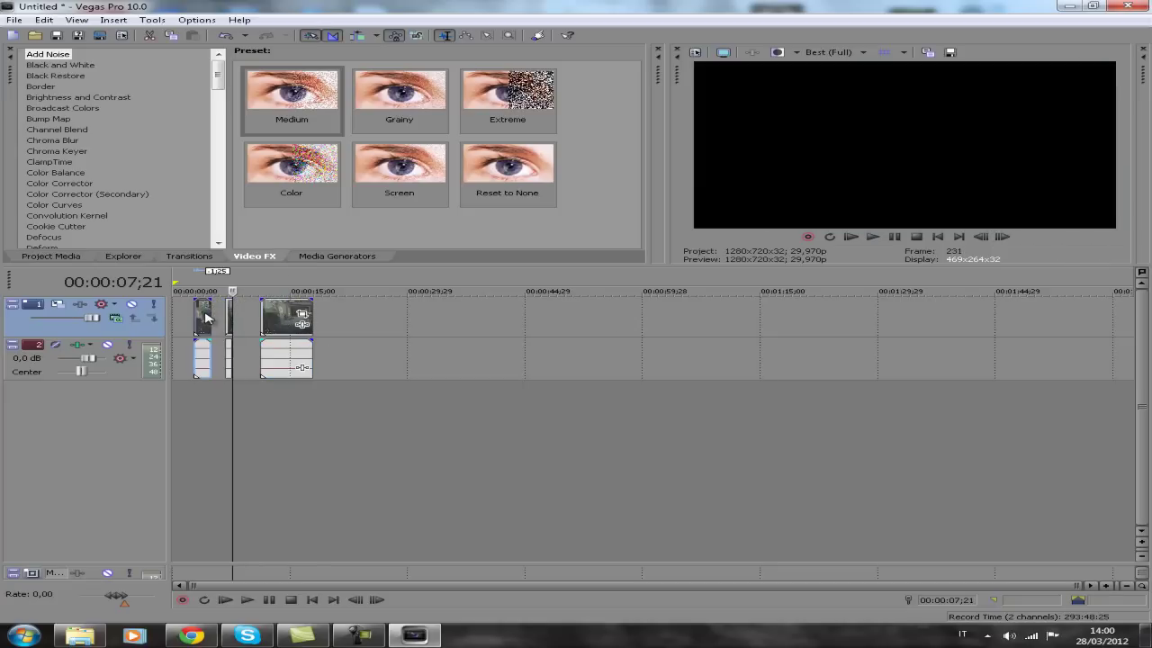
{"action": "left_click", "coordinate": [243, 392]}
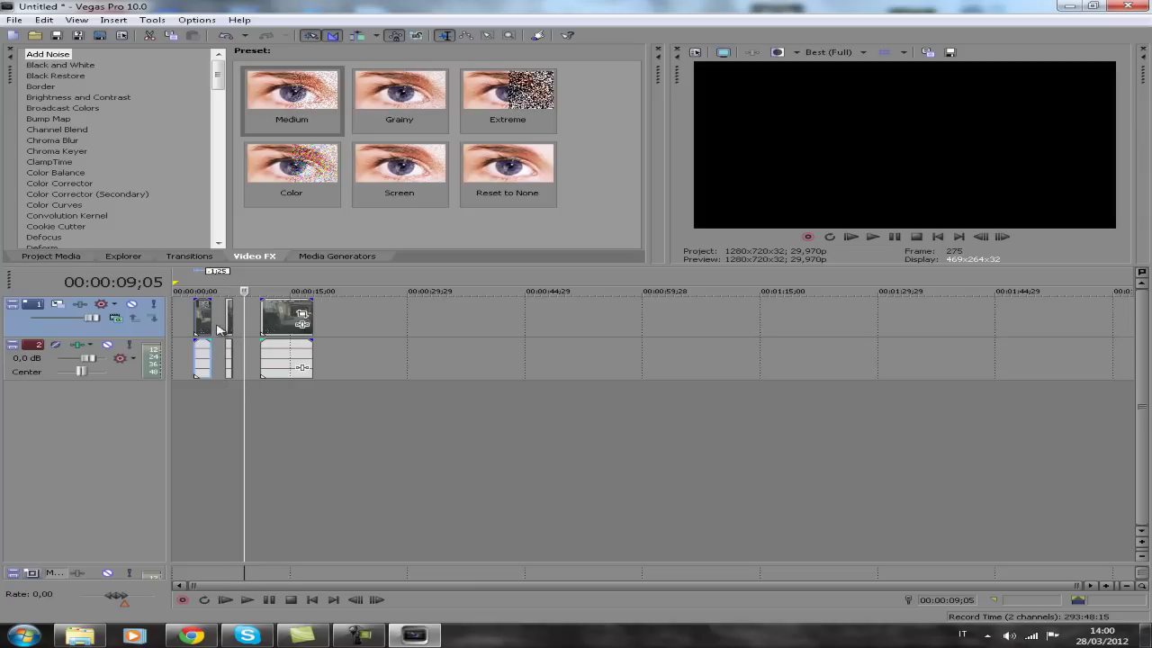
{"action": "left_click_drag", "start_coordinate": [228, 324], "coordinate": [418, 324]}
{"action": "left_click", "coordinate": [370, 324]}
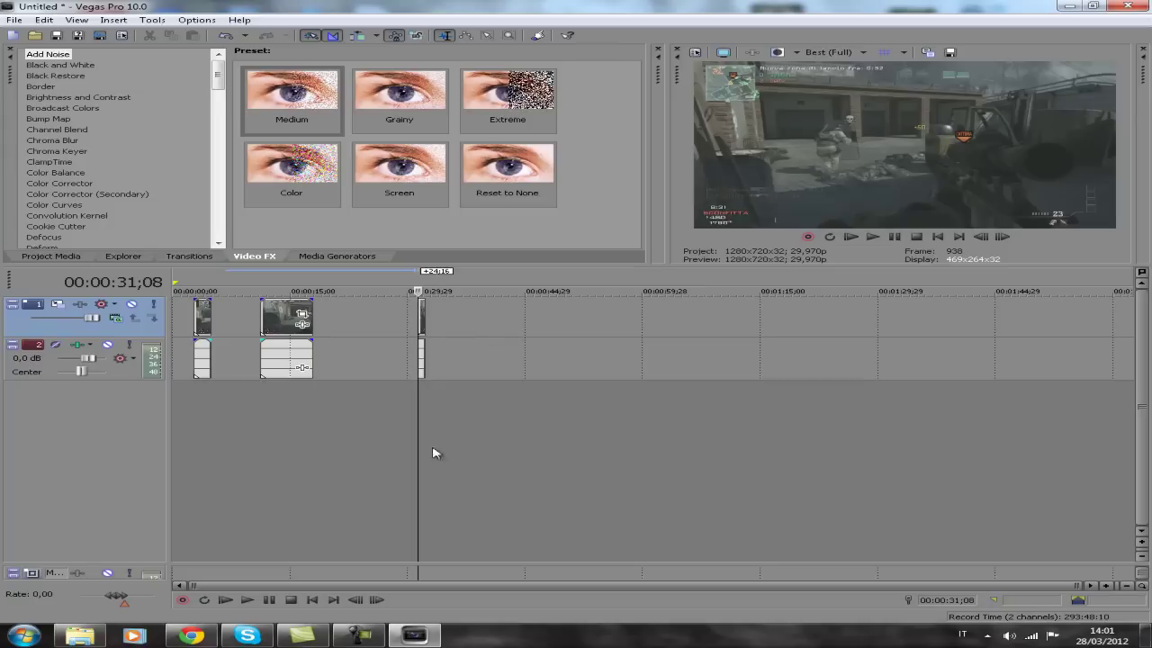
Play the short isolated segment at its normal speed and return the playhead to its start.
{"action": "mouse_move", "coordinate": [418, 449]}
{"action": "left_mouse_down"}
{"action": "mouse_move", "coordinate": [386, 428]}
{"action": "mouse_move", "coordinate": [419, 435]}
{"action": "left_mouse_up"}
{"action": "left_click", "coordinate": [871, 237]}
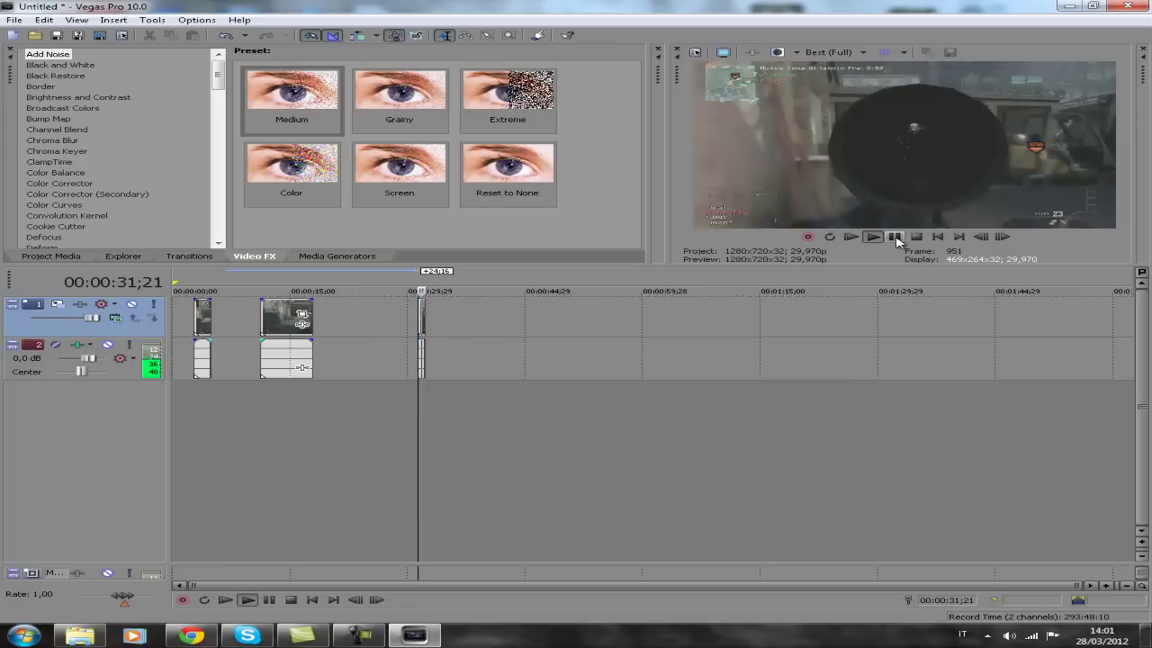
{"action": "left_click", "coordinate": [894, 238]}
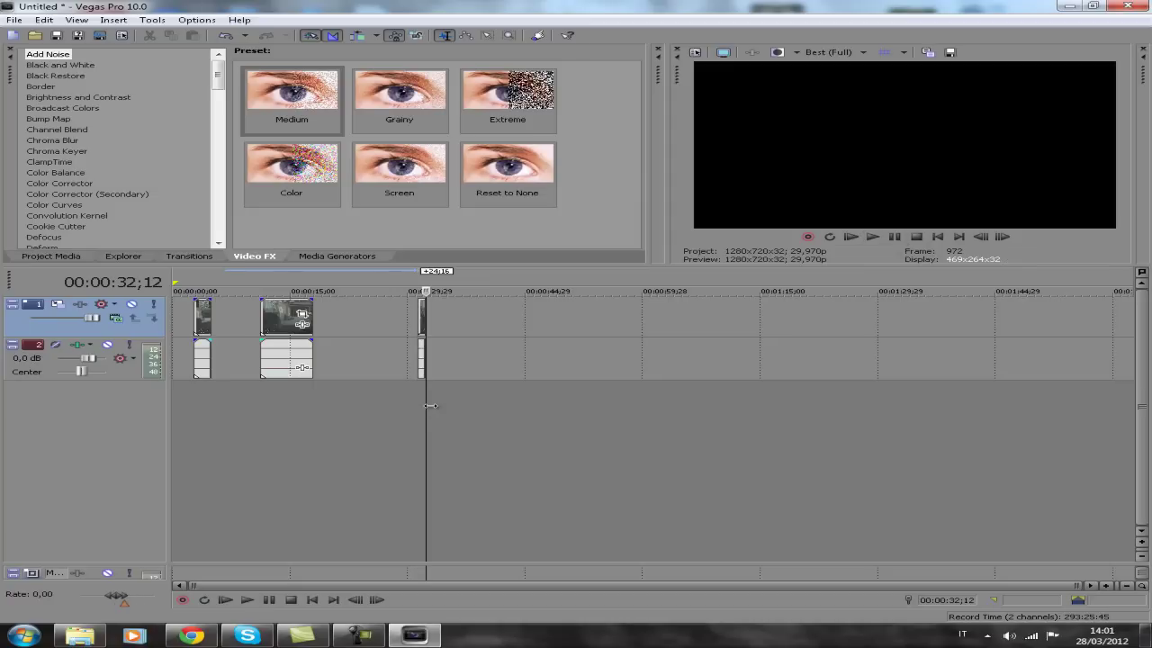
{"action": "left_click_drag", "start_coordinate": [424, 404], "coordinate": [417, 402]}
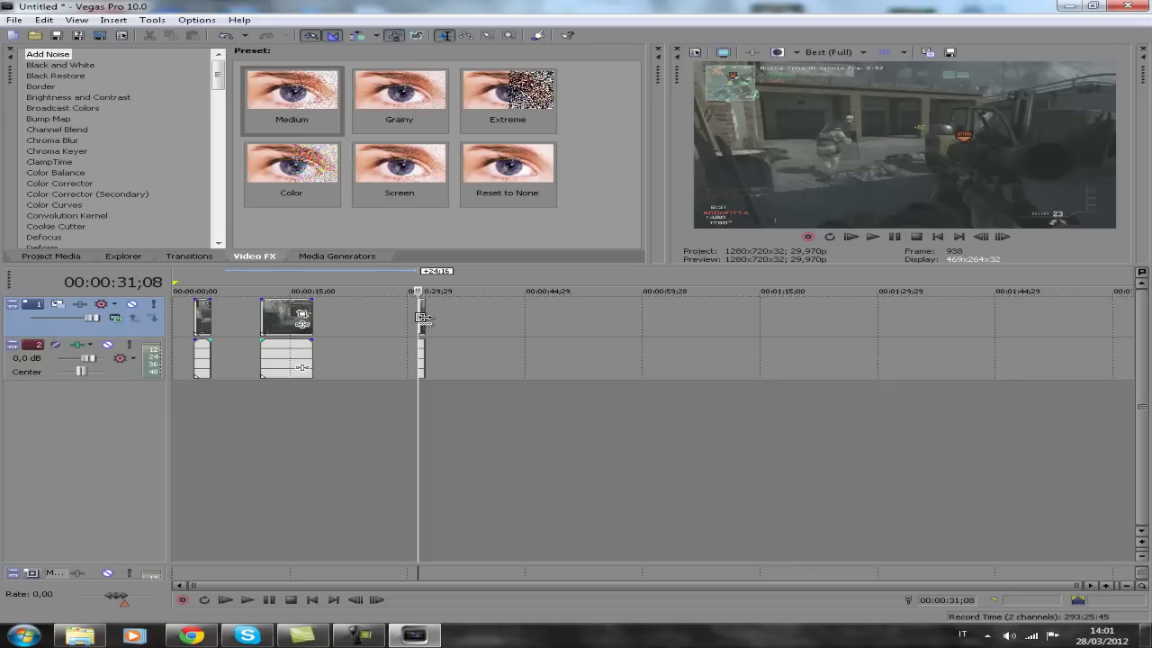
Time-stretch the isolated segment's end by about 2;27 to make it slow motion, and play it back.
{"action": "left_click_drag", "start_coordinate": [424, 323], "coordinate": [468, 320]}
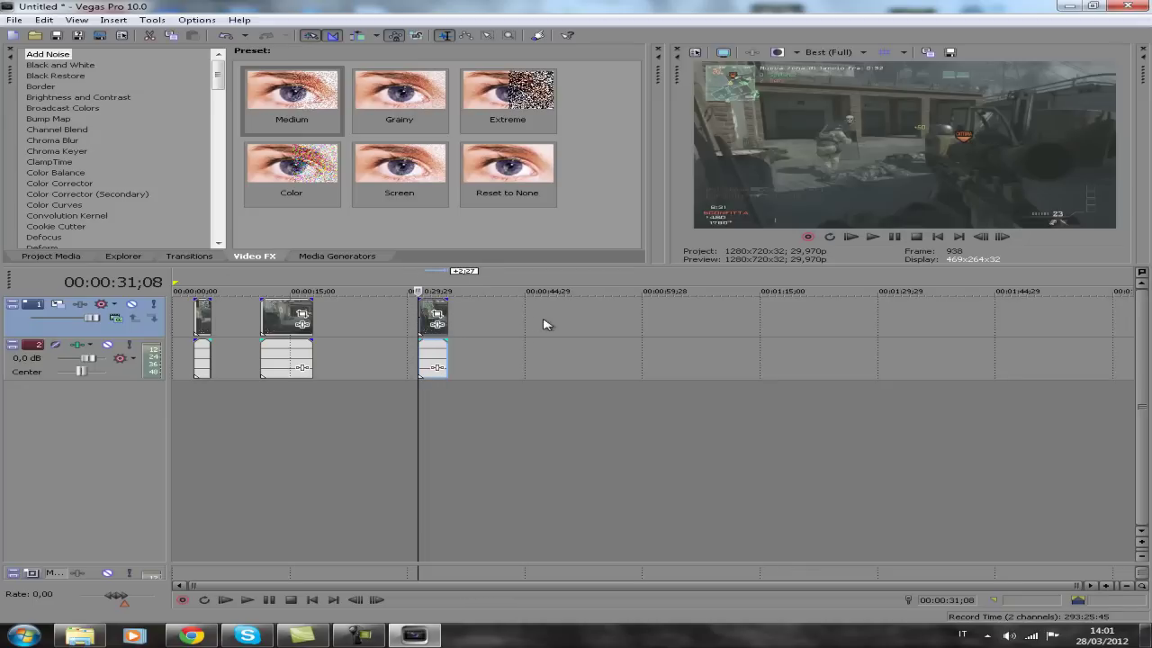
{"action": "left_click", "coordinate": [893, 237]}
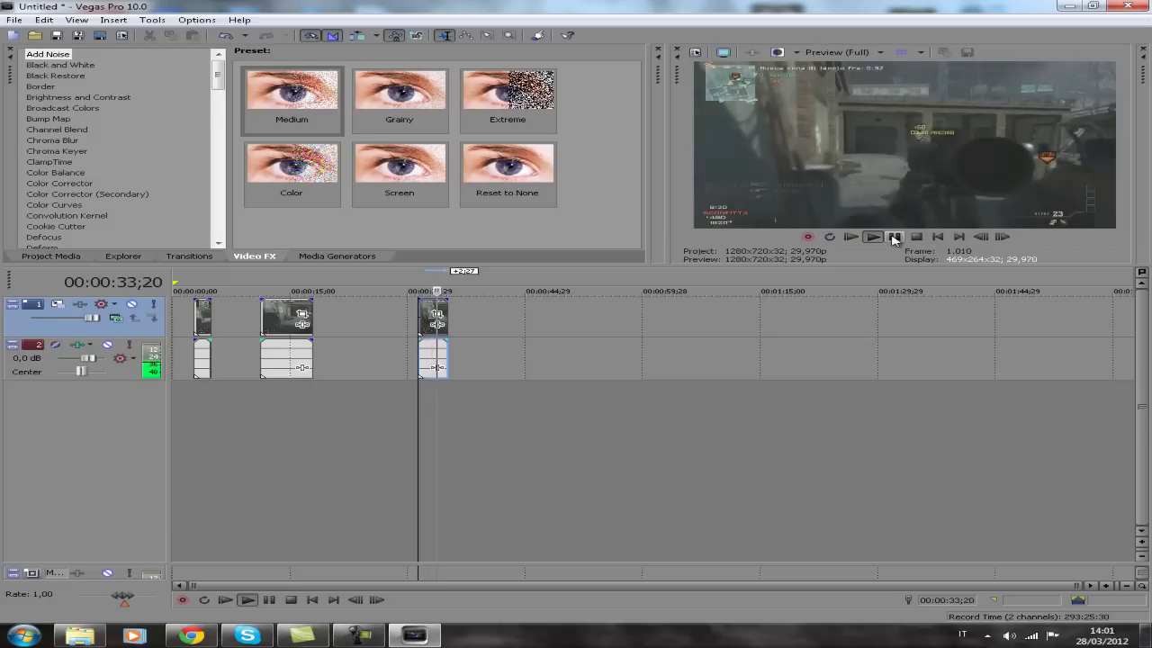
{"action": "left_click", "coordinate": [893, 236]}
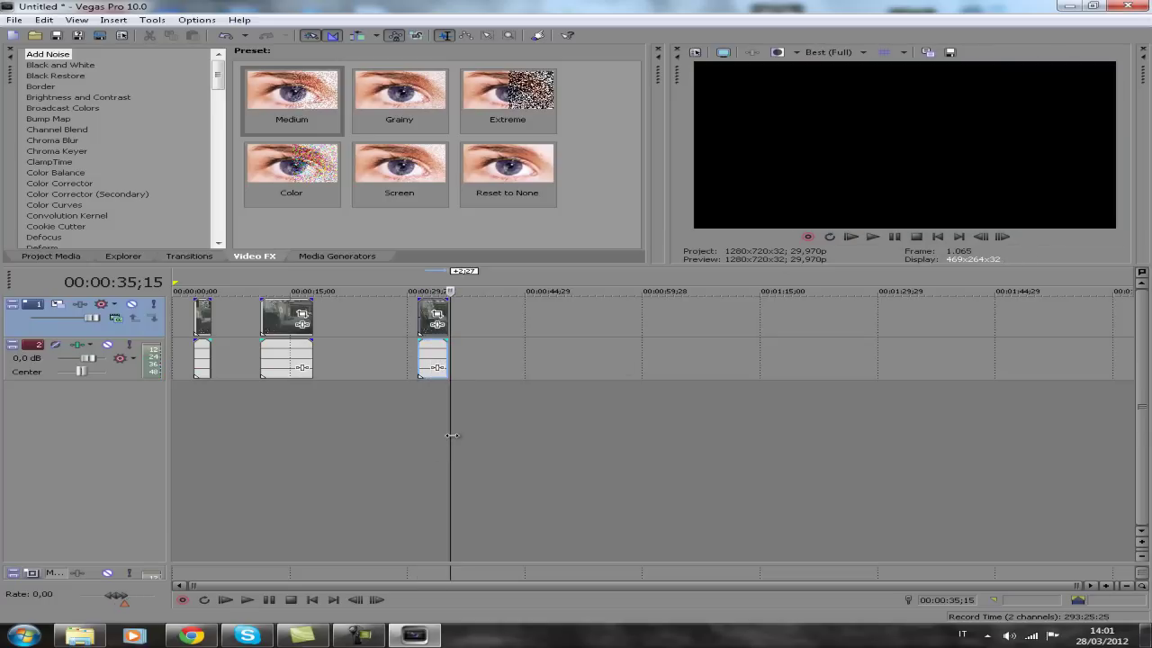
{"action": "left_click_drag", "start_coordinate": [452, 435], "coordinate": [471, 434]}
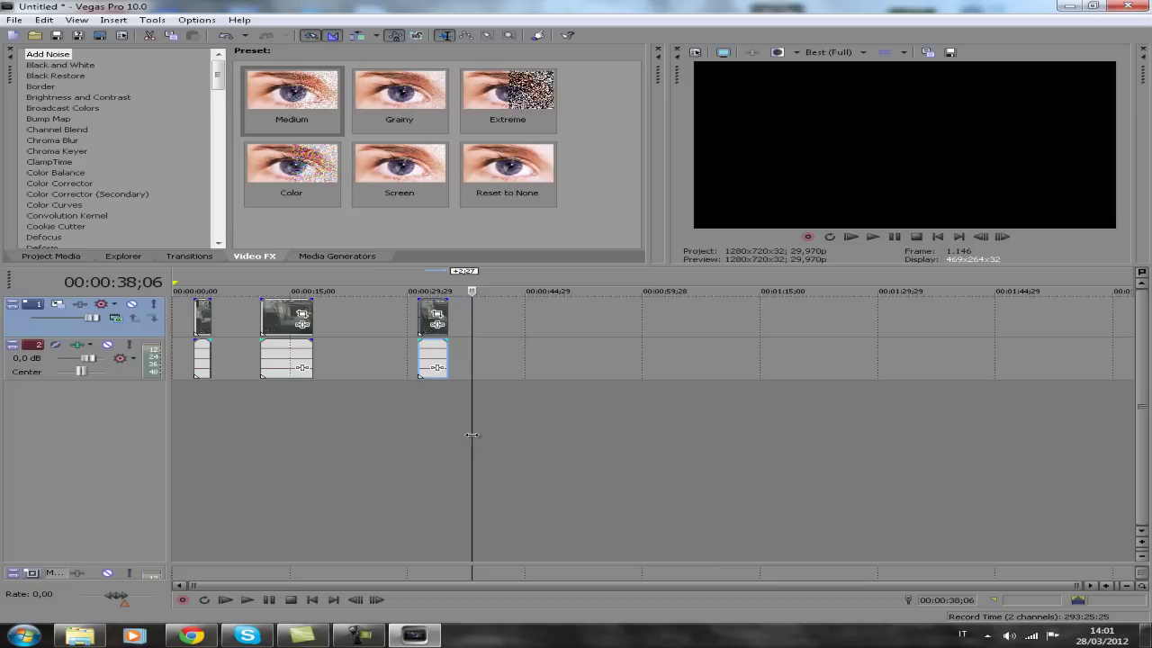
Delete only the audio event of the slow-motion segment and return the playhead to the segment's start.
{"action": "left_click", "coordinate": [437, 364]}
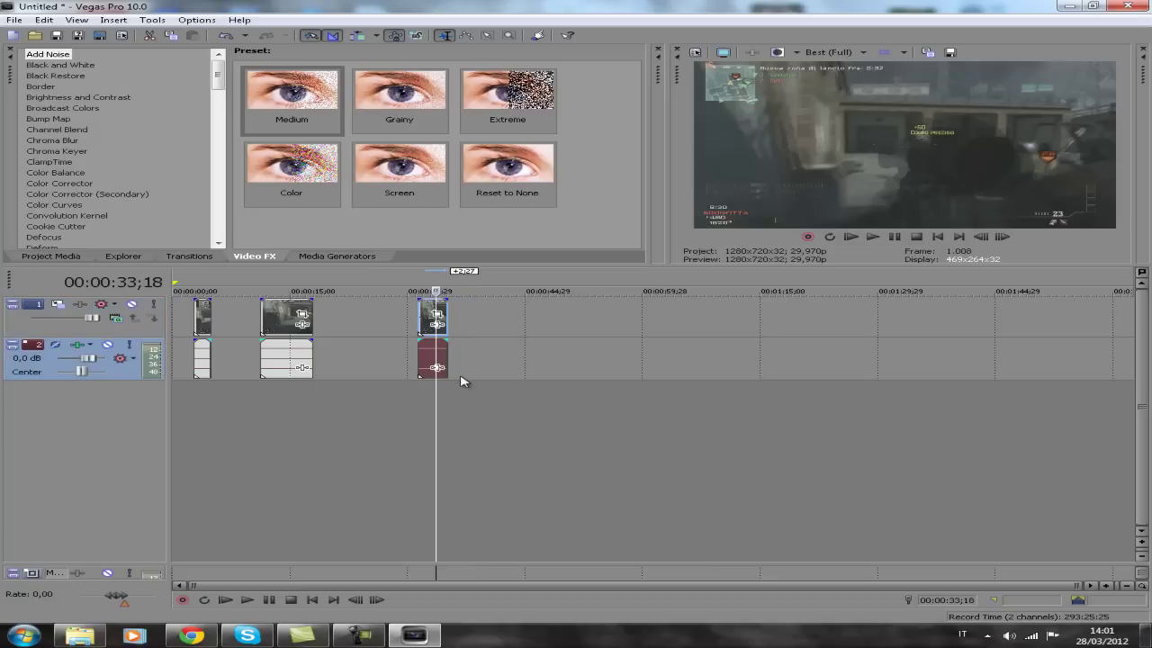
{"action": "left_click", "coordinate": [430, 316]}
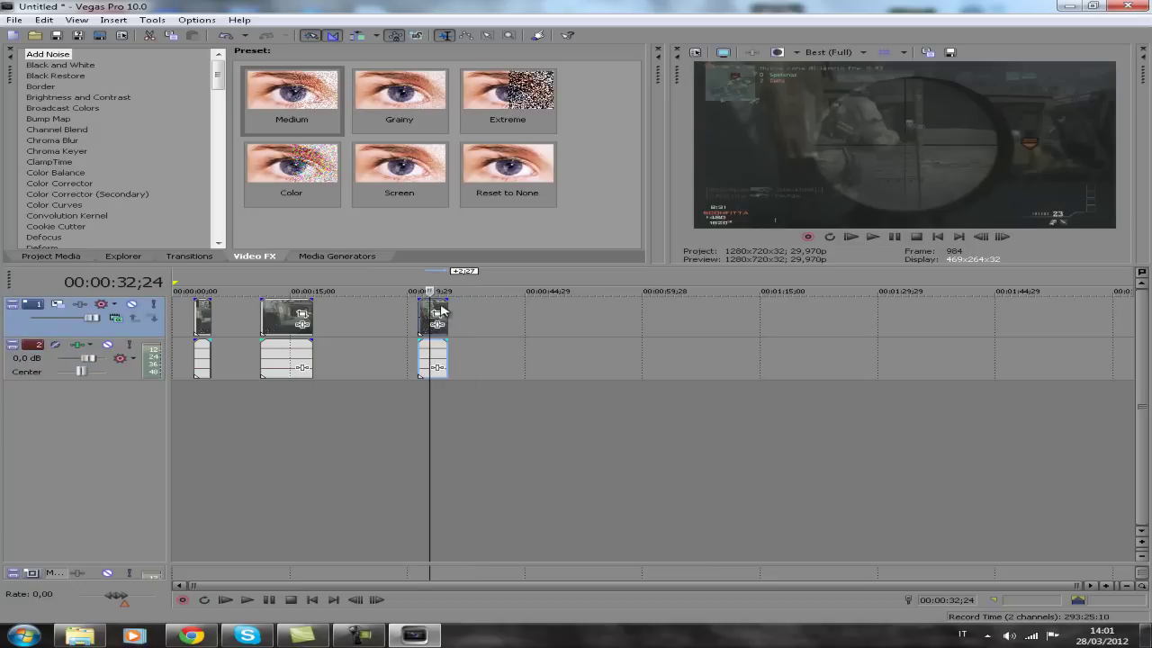
{"action": "left_click", "coordinate": [440, 351]}
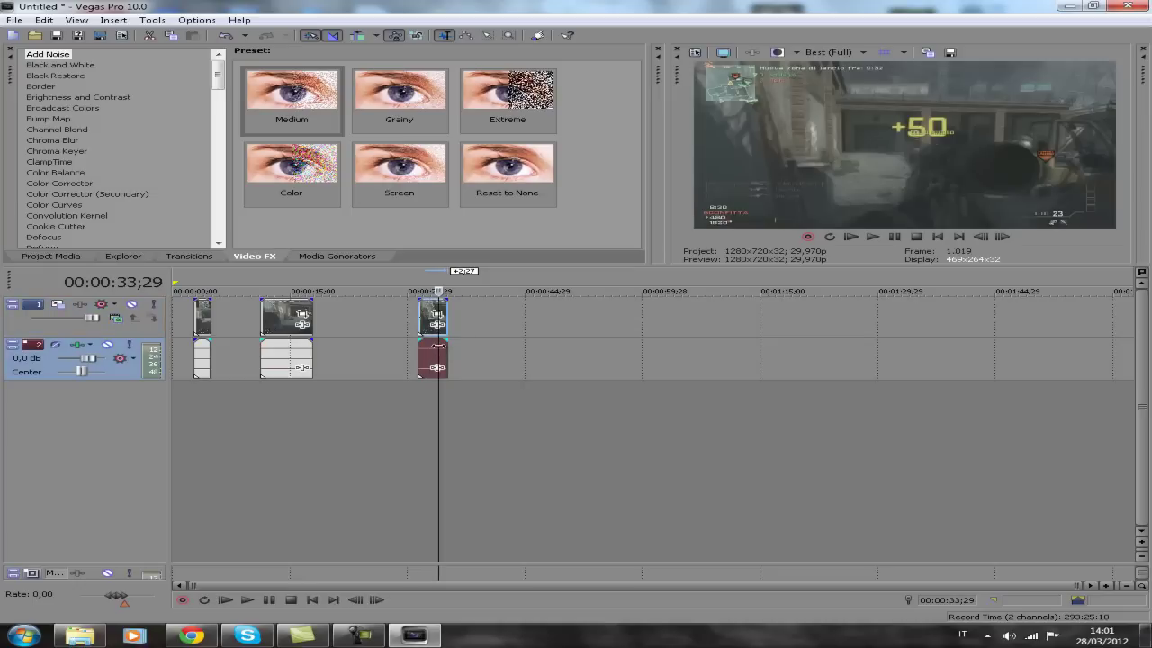
{"action": "right_click", "coordinate": [430, 359]}
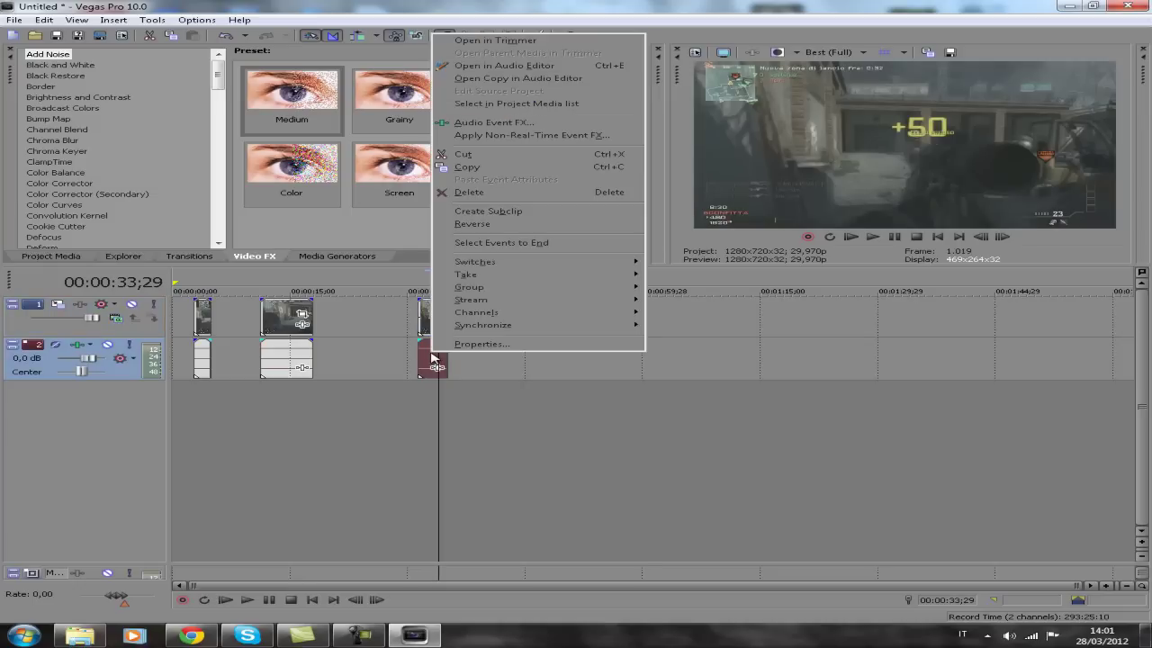
{"action": "left_click", "coordinate": [487, 192]}
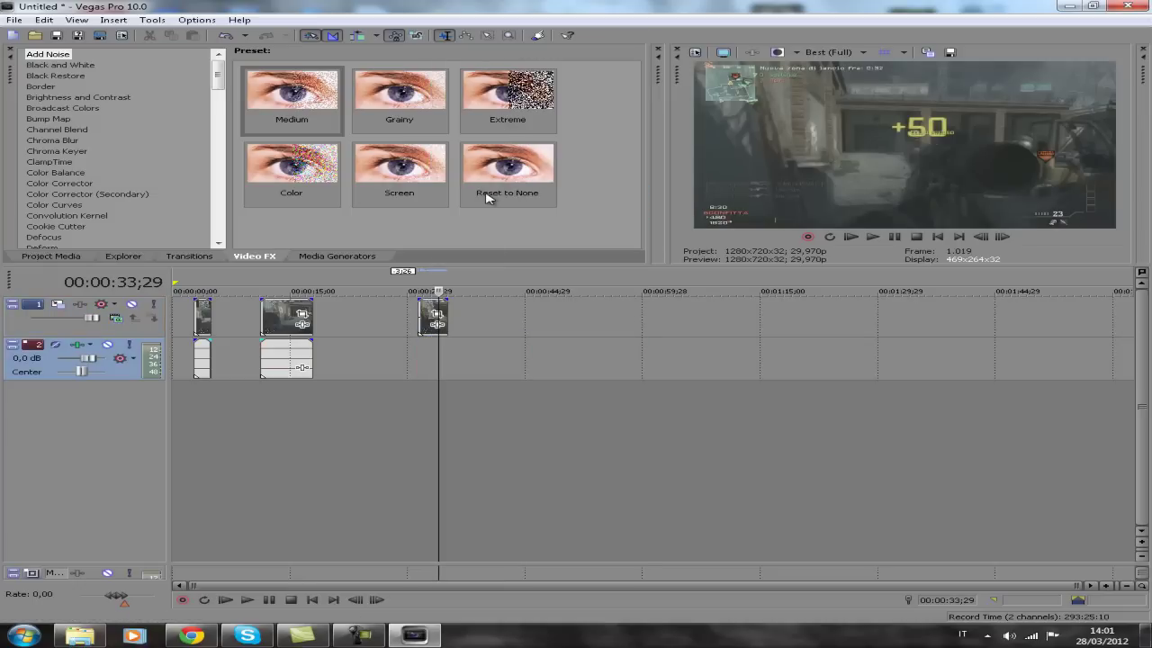
{"action": "left_click_drag", "start_coordinate": [444, 356], "coordinate": [418, 345]}
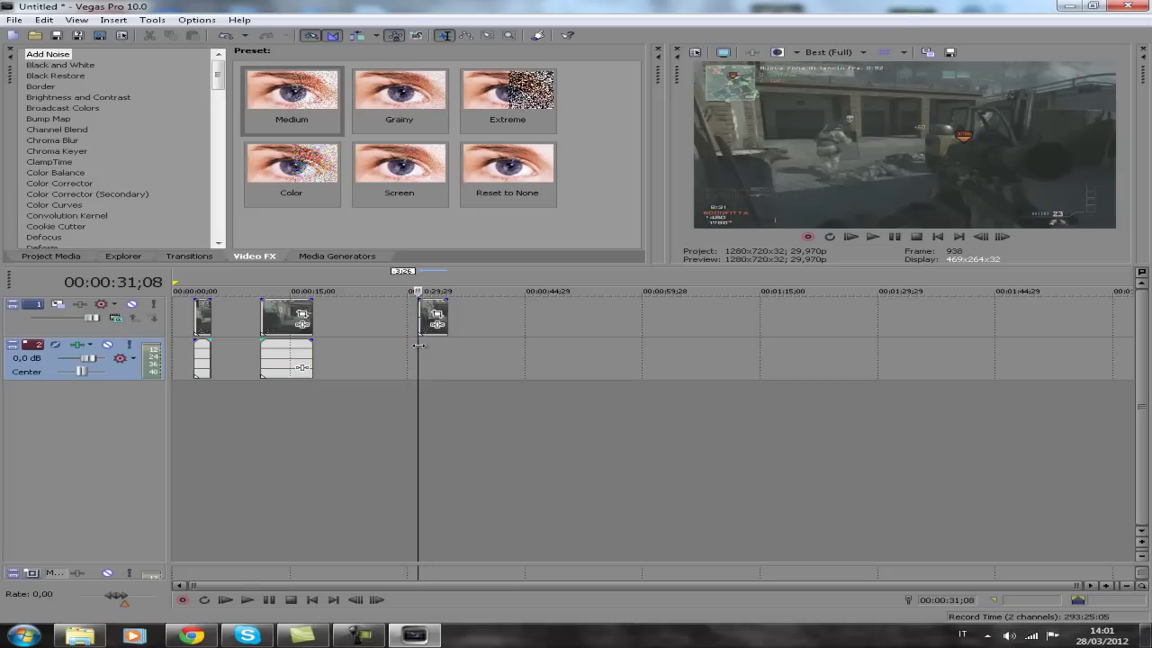
Move the longest segment to after the slow-motion one and the opening segment to start at about 00:00:09;16.
{"action": "left_click_drag", "start_coordinate": [304, 333], "coordinate": [519, 338]}
{"action": "left_click_drag", "start_coordinate": [418, 348], "coordinate": [268, 333]}
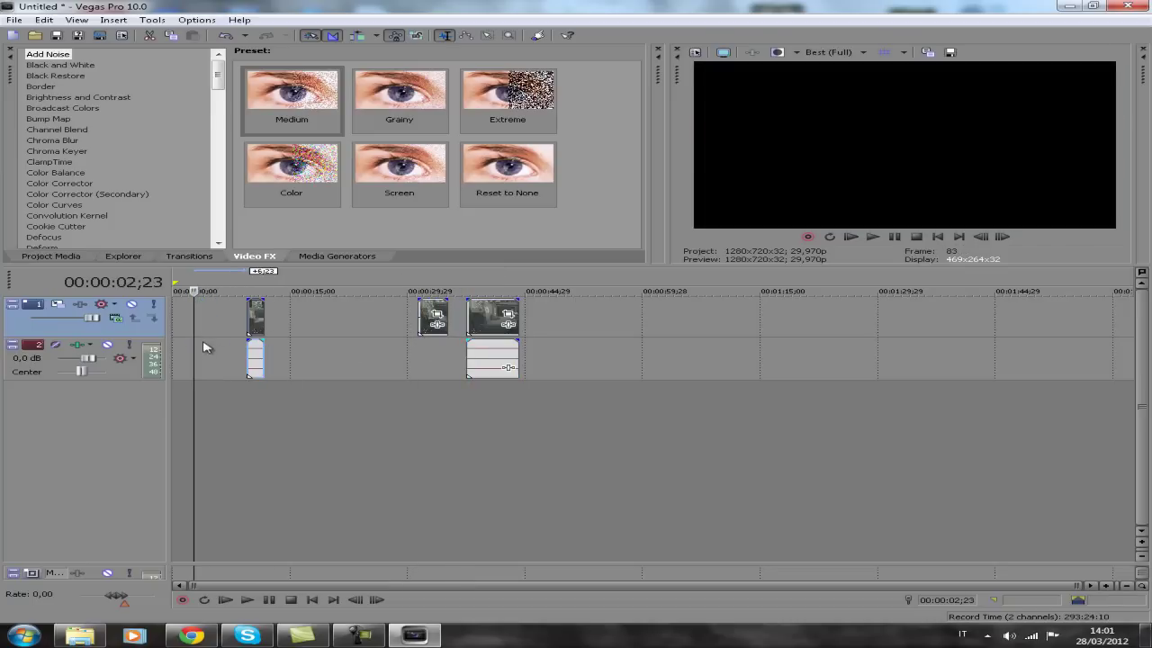
Compress the opening segment to a very short fast-motion event, play it back, and return the playhead to 00:00:09;16.
{"action": "left_click_drag", "start_coordinate": [195, 335], "coordinate": [245, 346]}
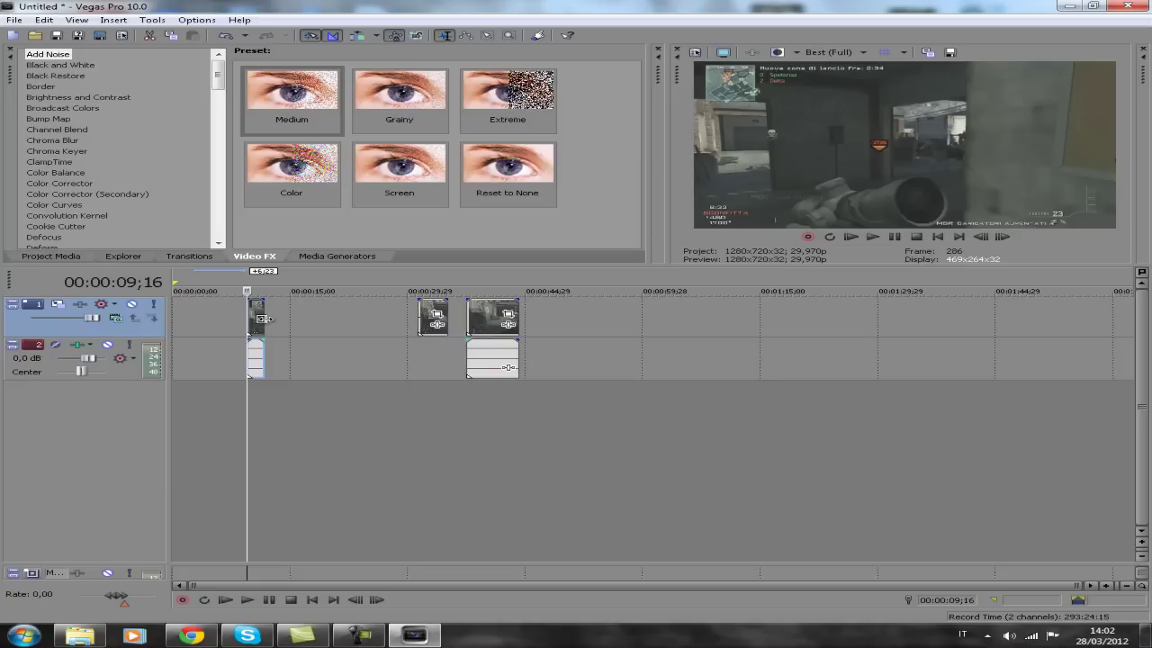
{"action": "left_click_drag", "start_coordinate": [263, 318], "coordinate": [249, 319]}
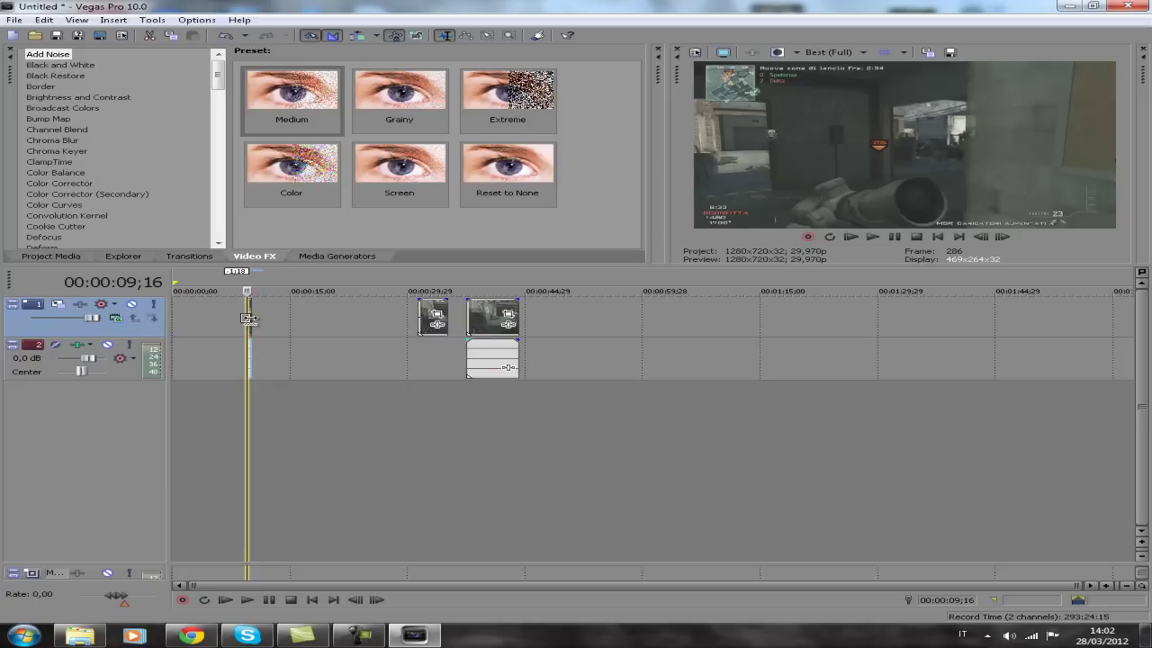
{"action": "left_click", "coordinate": [893, 237]}
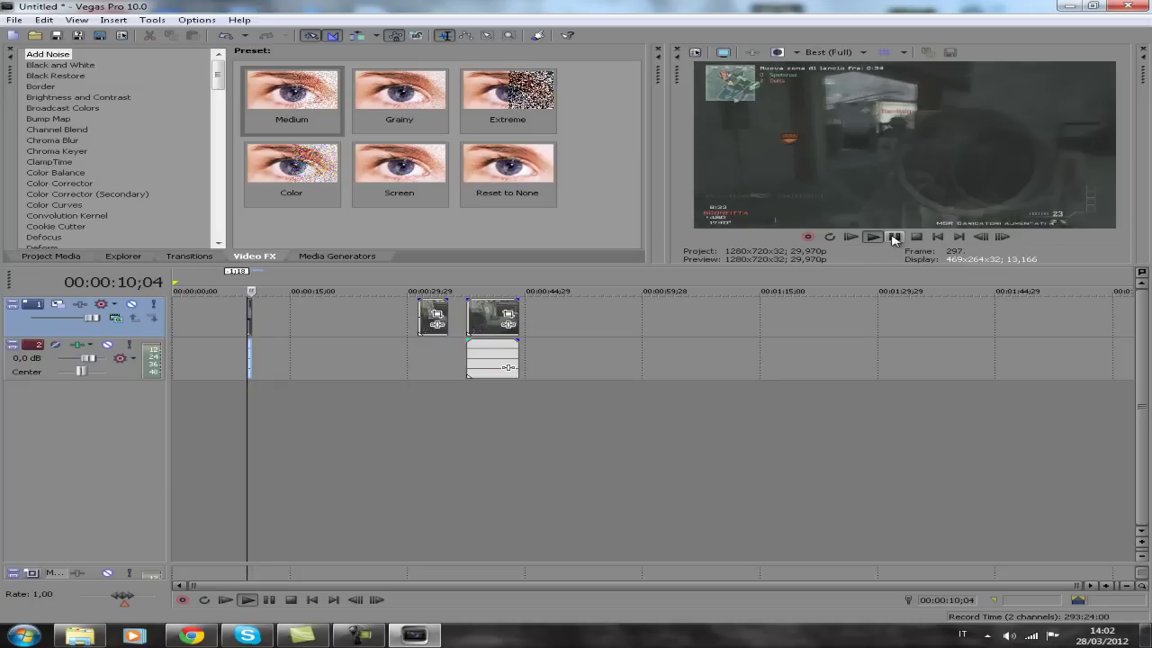
{"action": "left_click", "coordinate": [894, 237]}
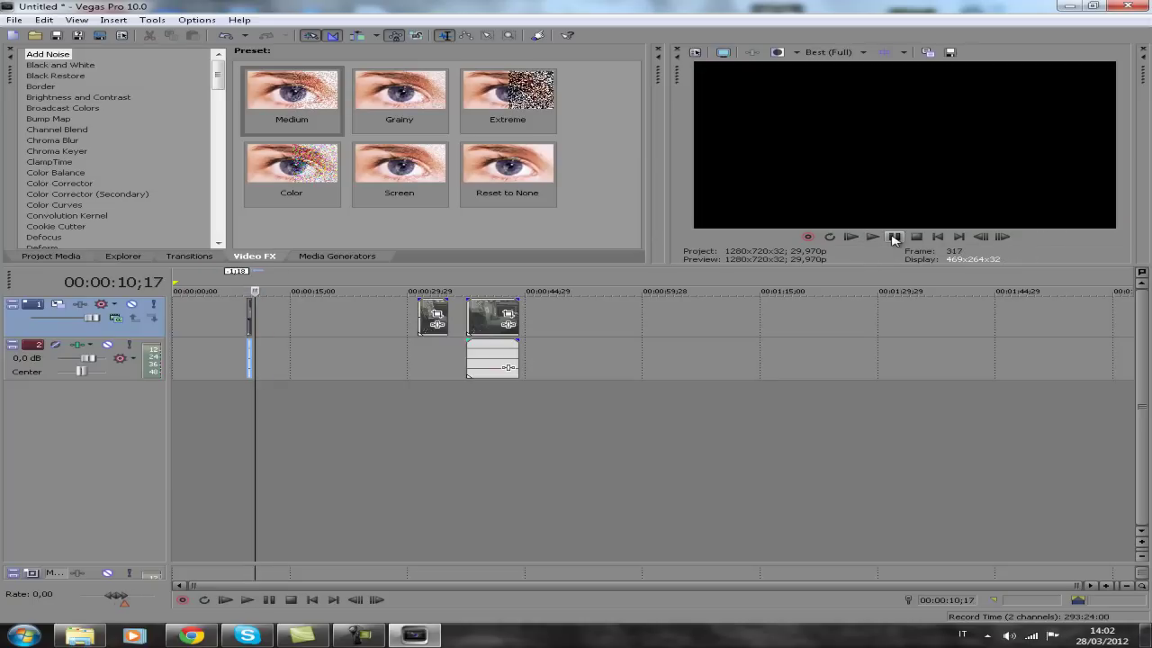
{"action": "left_click", "coordinate": [246, 387]}
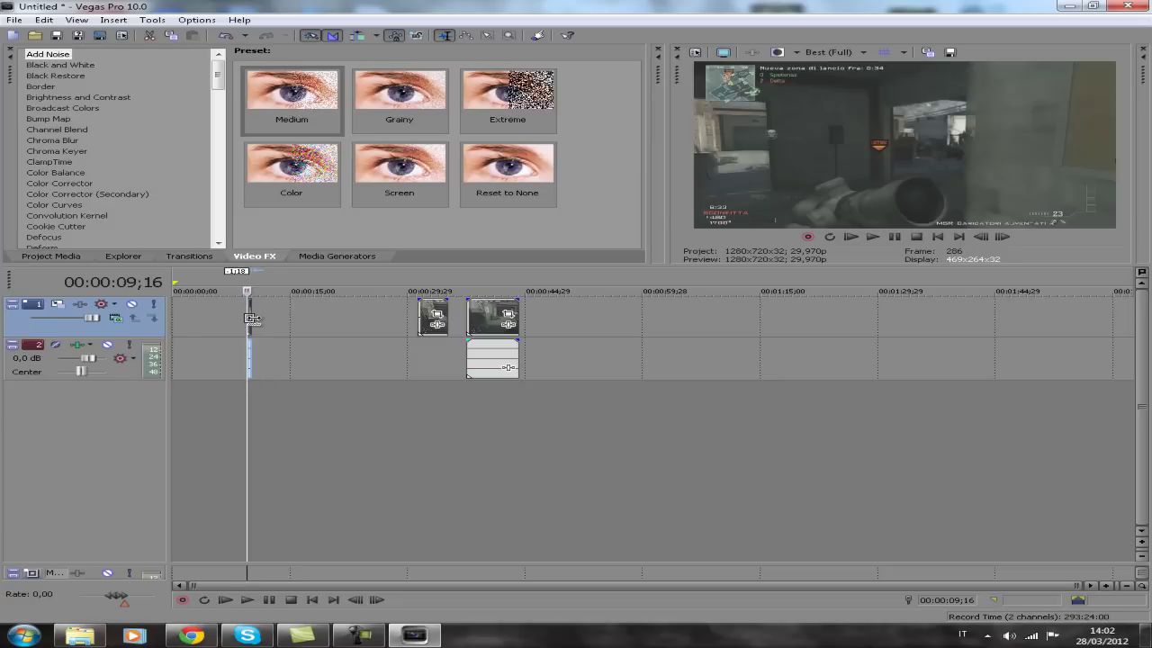
Time-stretch the opening segment's end by about 7;29 to slow it down, play it back, and return the playhead to its start.
{"action": "left_click_drag", "start_coordinate": [250, 328], "coordinate": [327, 316]}
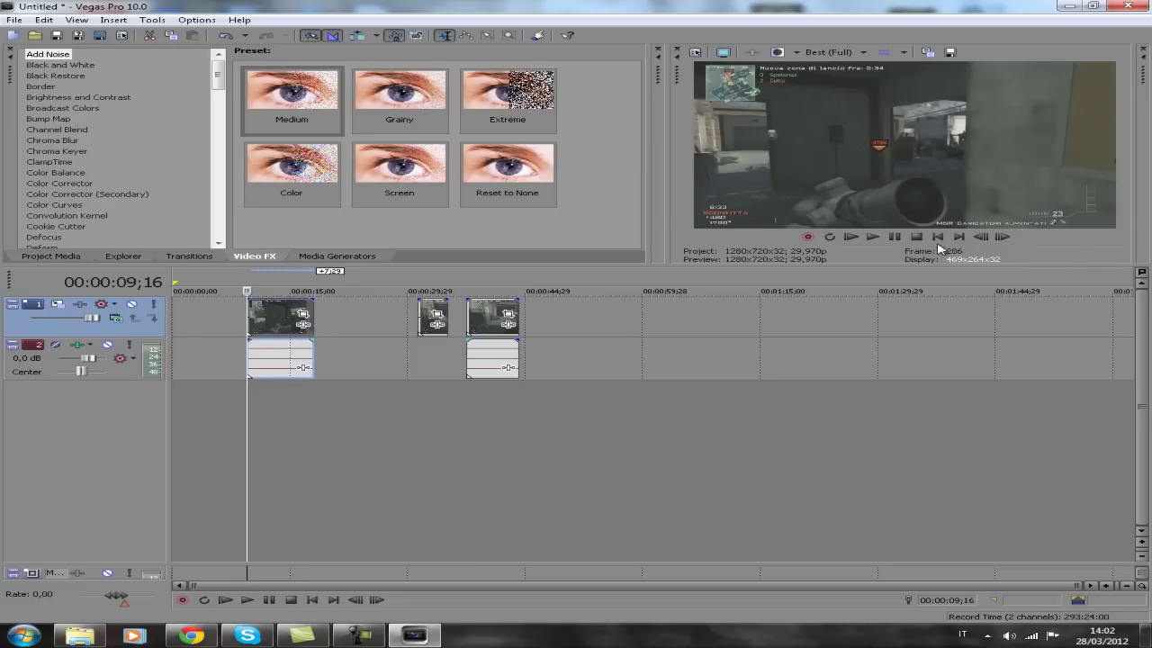
{"action": "left_click", "coordinate": [900, 238]}
{"action": "left_click", "coordinate": [900, 237]}
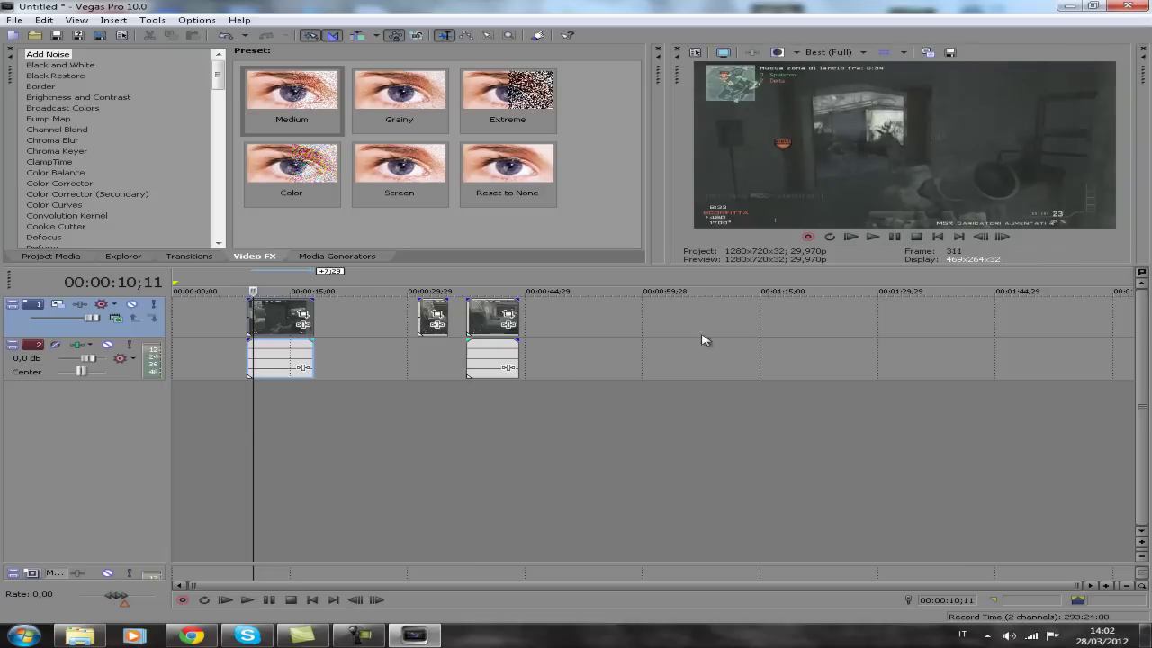
{"action": "left_click_drag", "start_coordinate": [253, 400], "coordinate": [242, 400]}
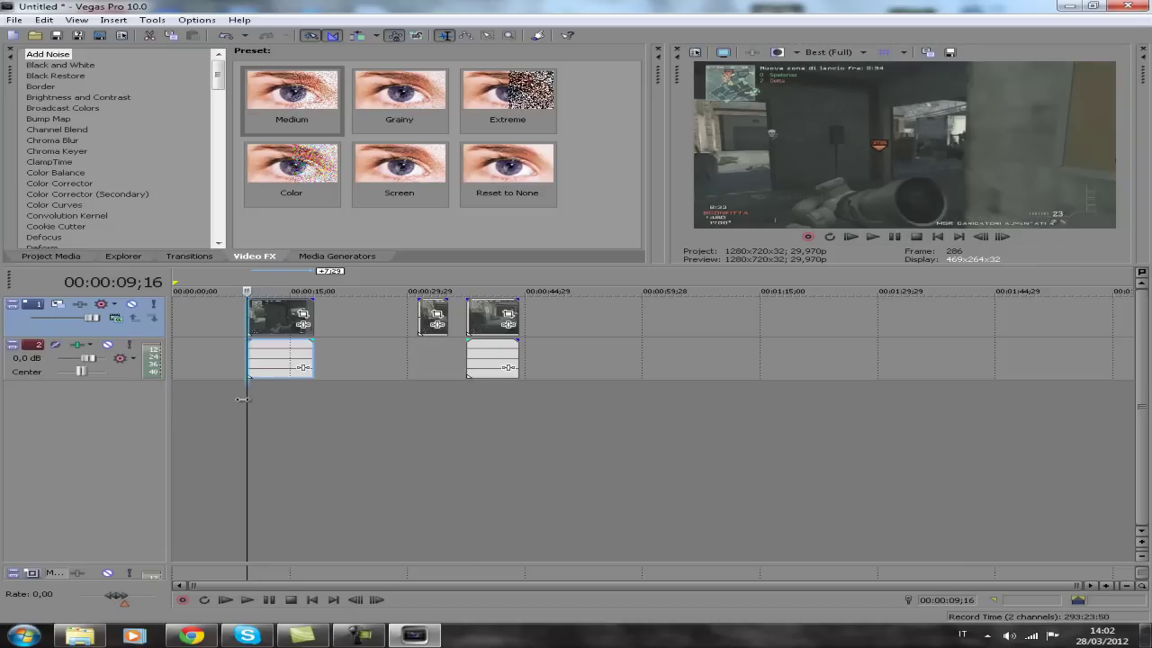
Compress the opening segment's end by about 5;14, play it back, and return the playhead to 00:00:09;16.
{"action": "left_click_drag", "start_coordinate": [312, 325], "coordinate": [268, 325]}
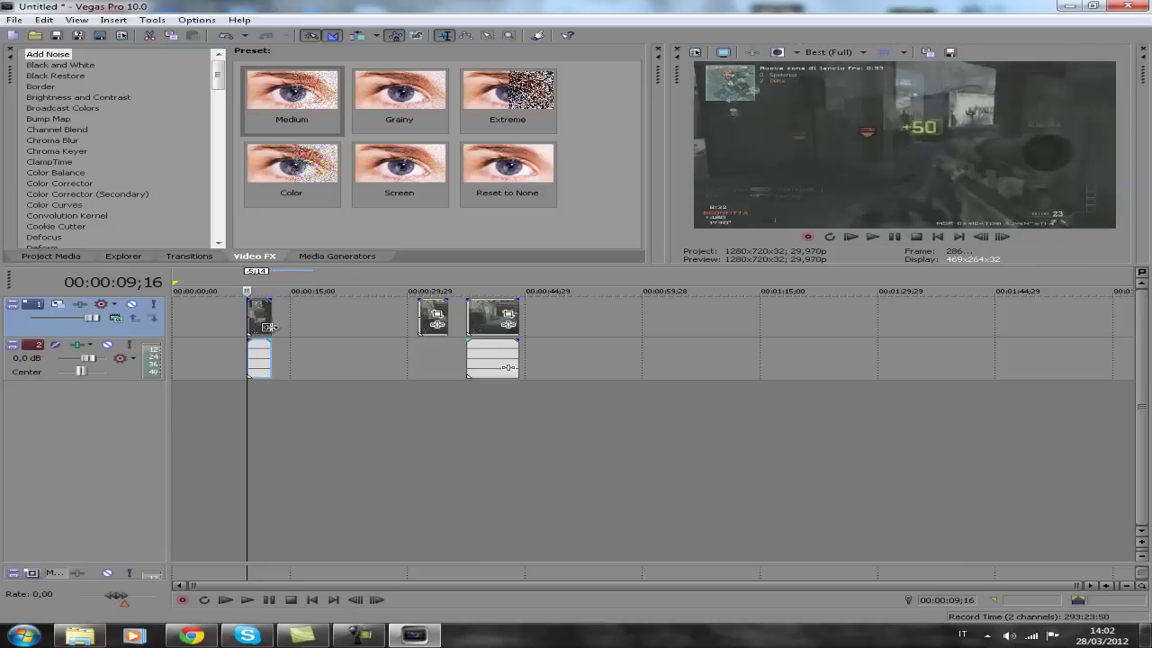
{"action": "left_click", "coordinate": [873, 237]}
{"action": "left_click", "coordinate": [893, 236]}
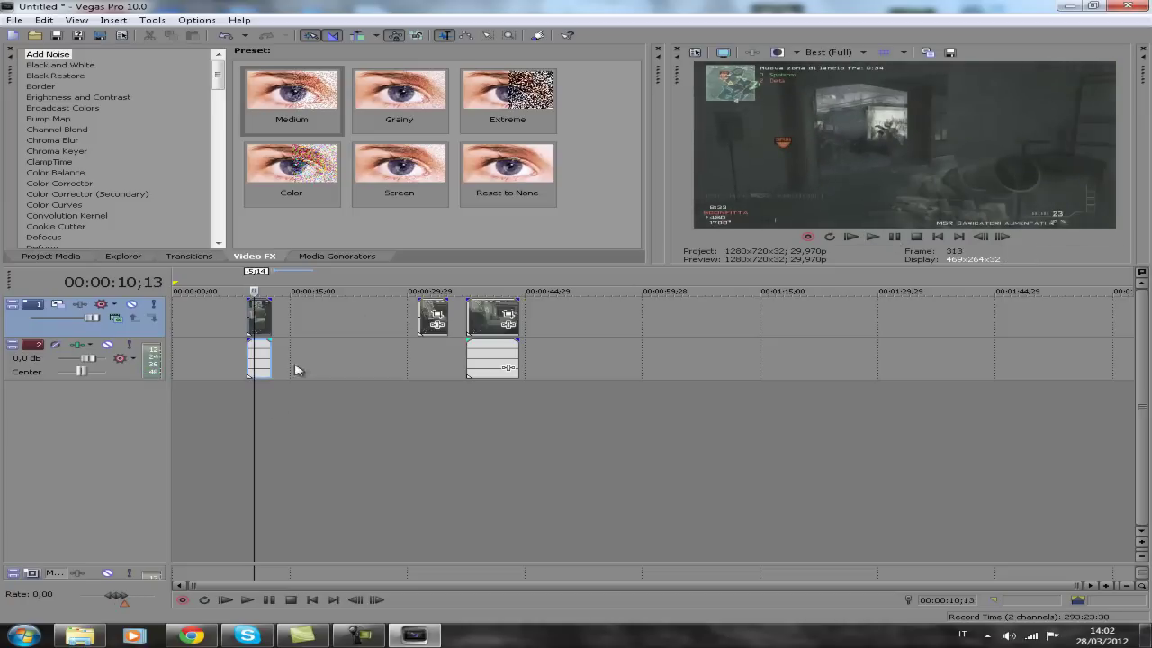
{"action": "left_click_drag", "start_coordinate": [253, 416], "coordinate": [245, 415]}
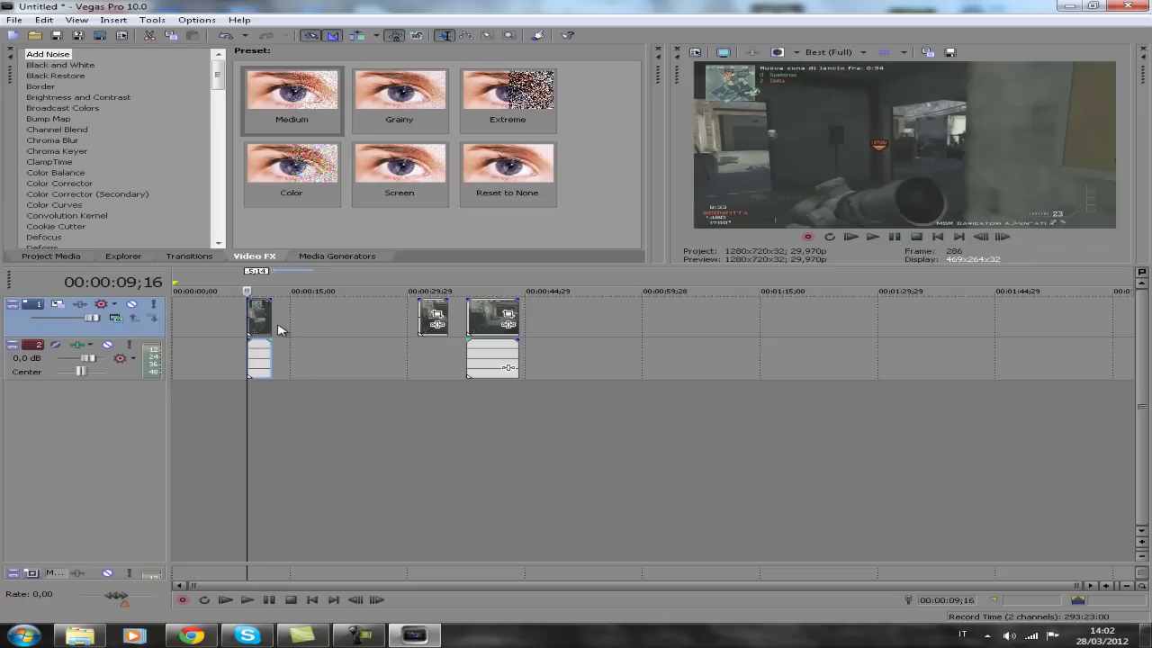
Compress the opening segment's end by about 1;11 to speed it up, play it back, and move the playhead to before it.
{"action": "left_click_drag", "start_coordinate": [271, 317], "coordinate": [257, 317]}
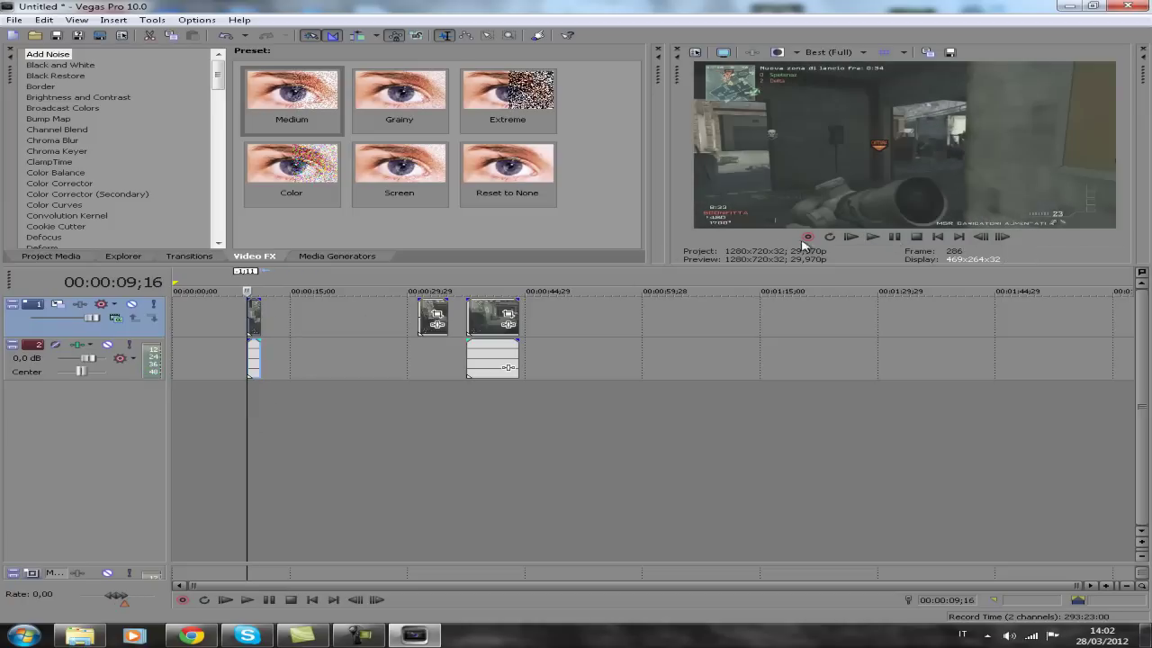
{"action": "left_click", "coordinate": [894, 237]}
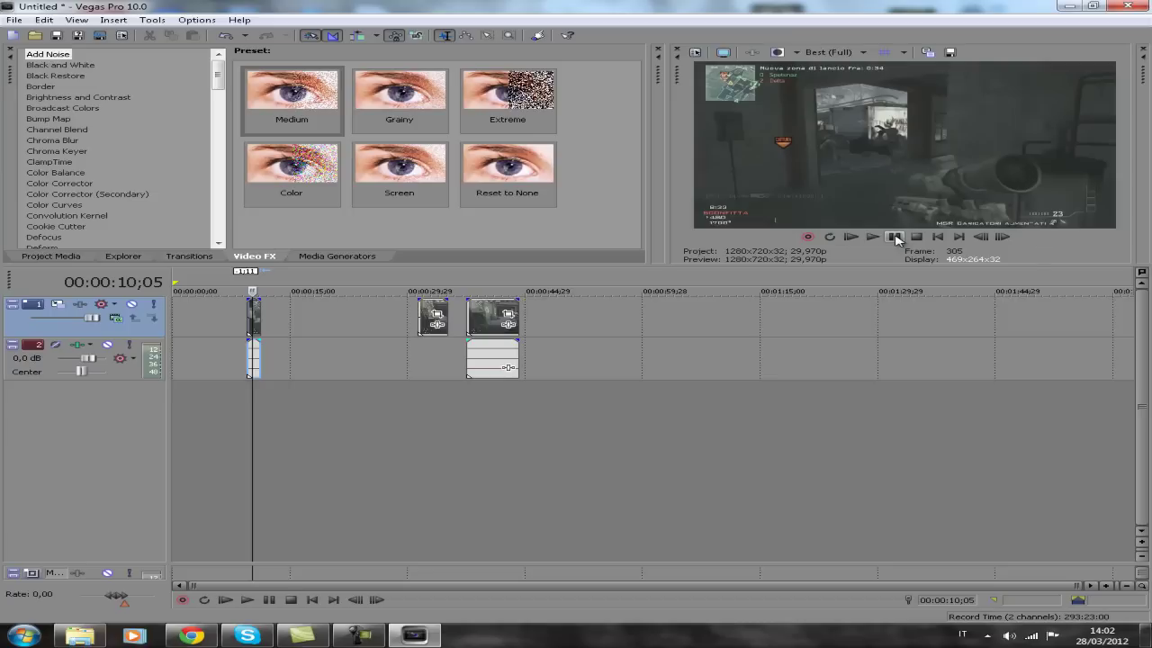
{"action": "left_click", "coordinate": [895, 237]}
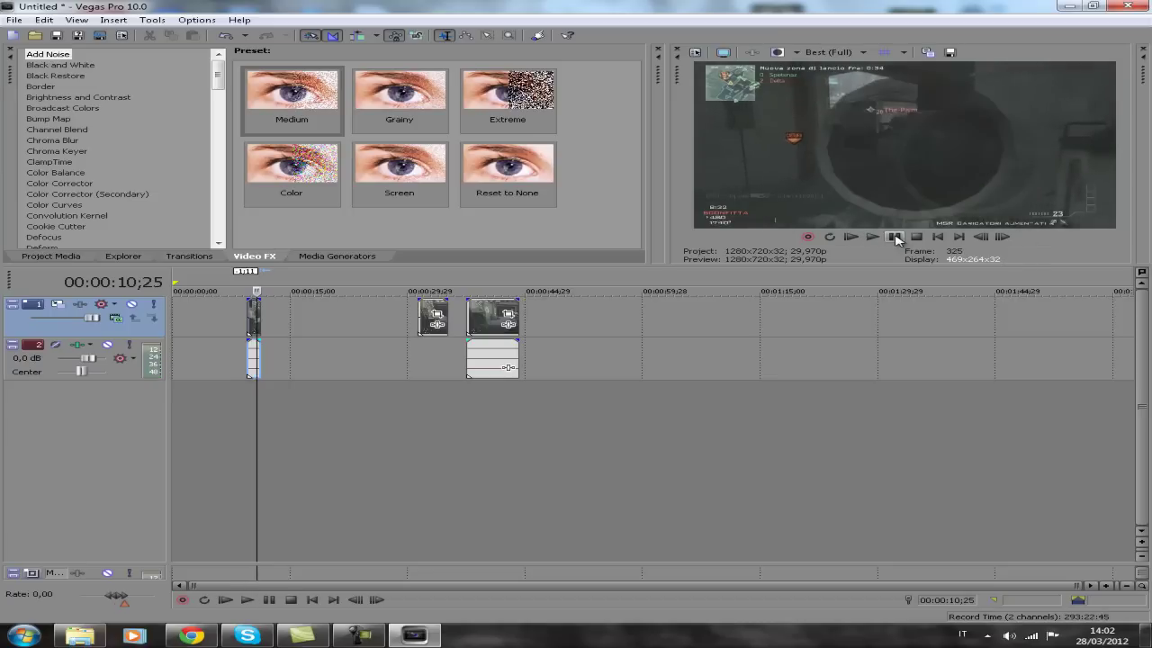
{"action": "left_click", "coordinate": [239, 410]}
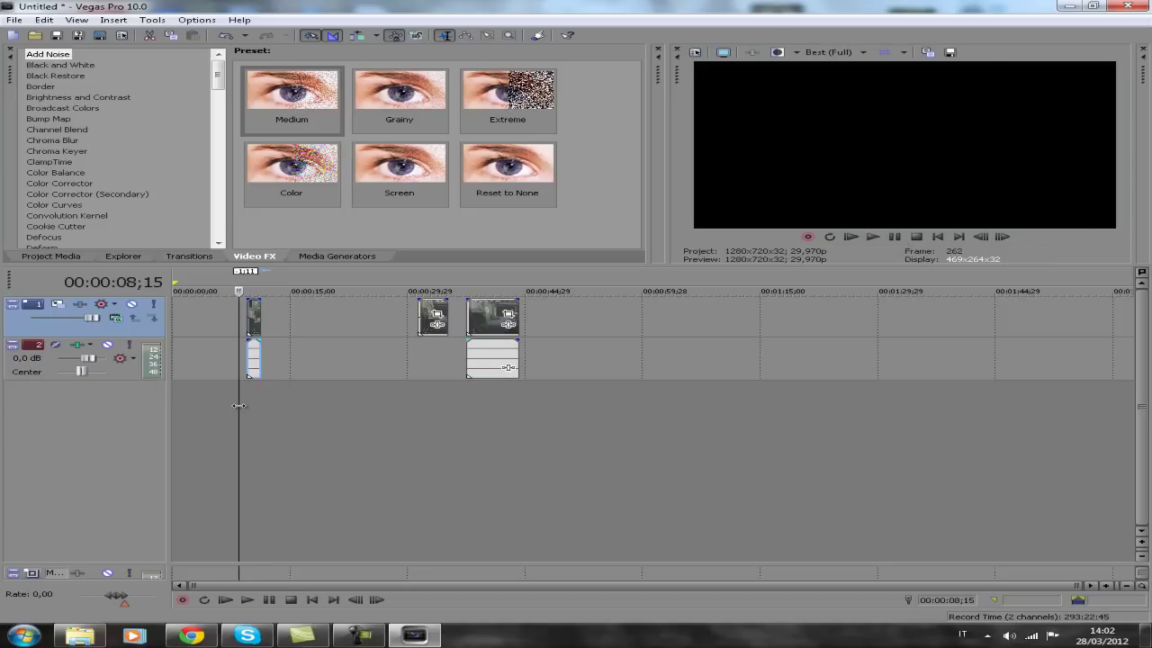
Insert a Velocity envelope on the opening segment's video event and raise its line to speed the video up.
{"action": "right_click", "coordinate": [259, 329]}
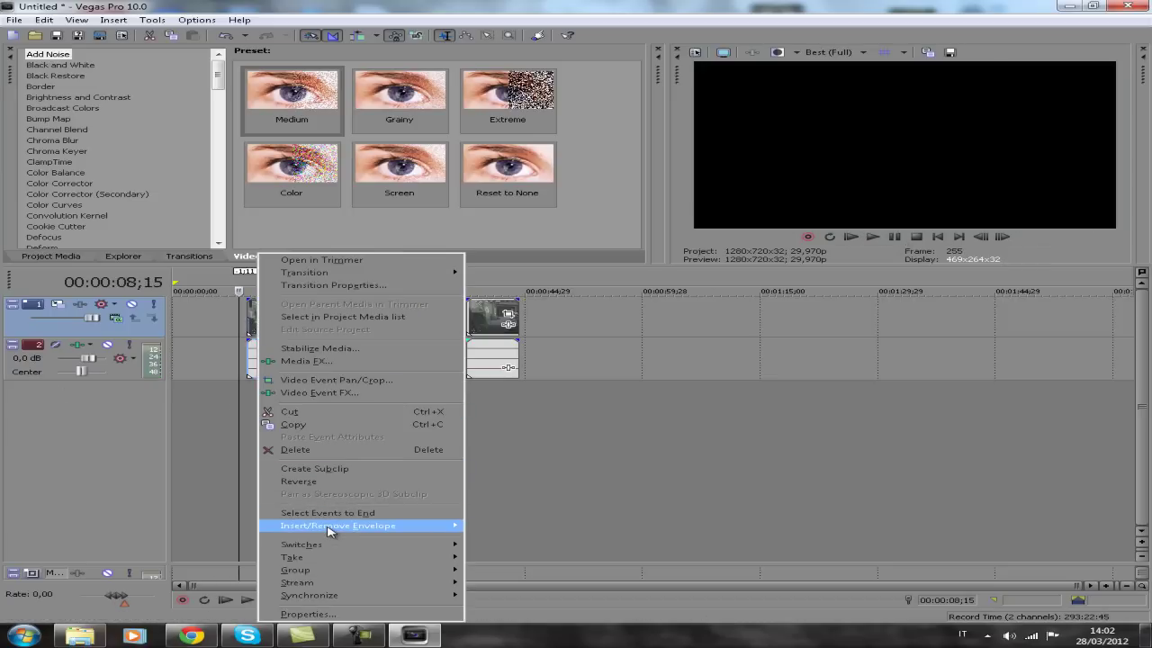
{"action": "mouse_move", "coordinate": [333, 529]}
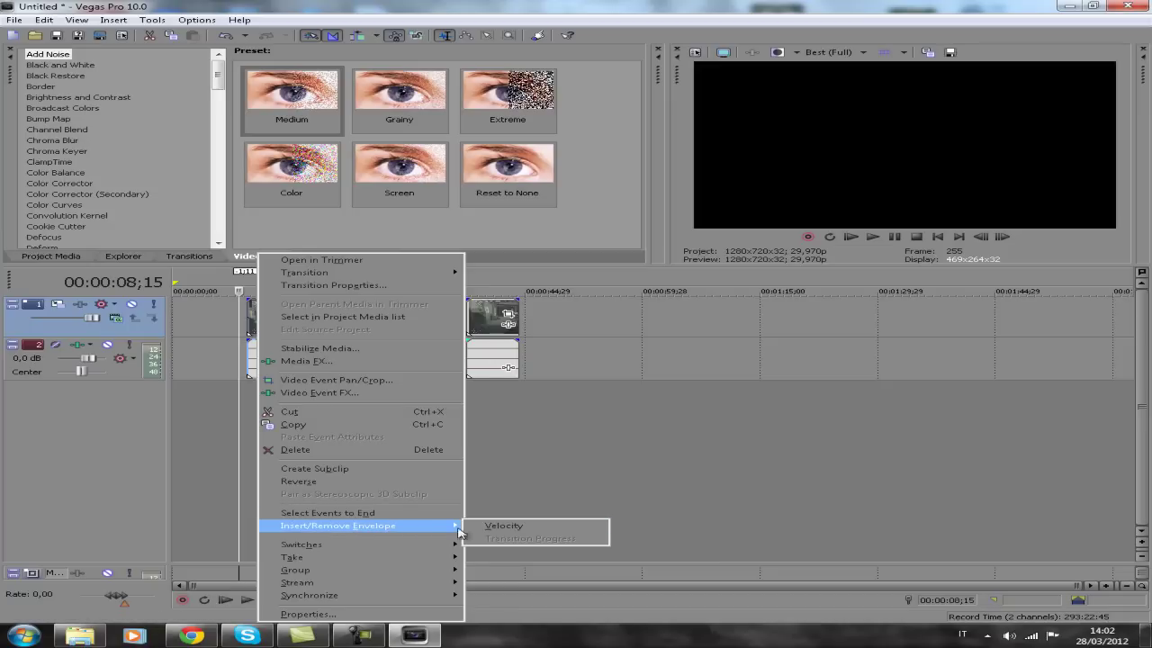
{"action": "left_click", "coordinate": [490, 527]}
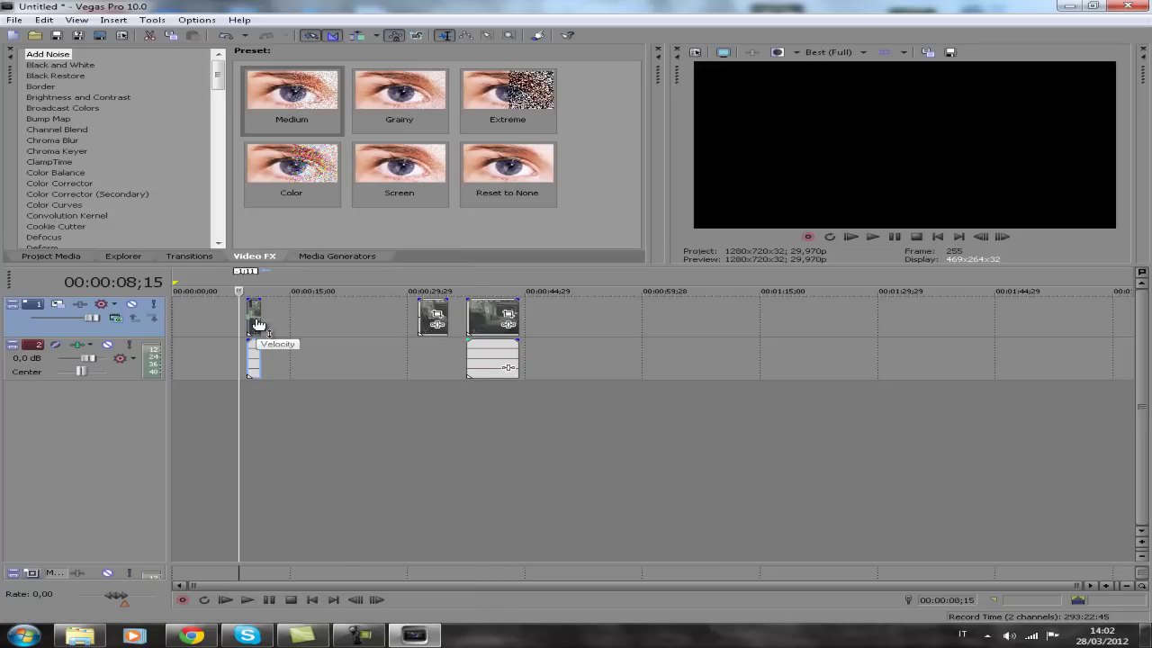
{"action": "left_click_drag", "start_coordinate": [258, 324], "coordinate": [257, 304]}
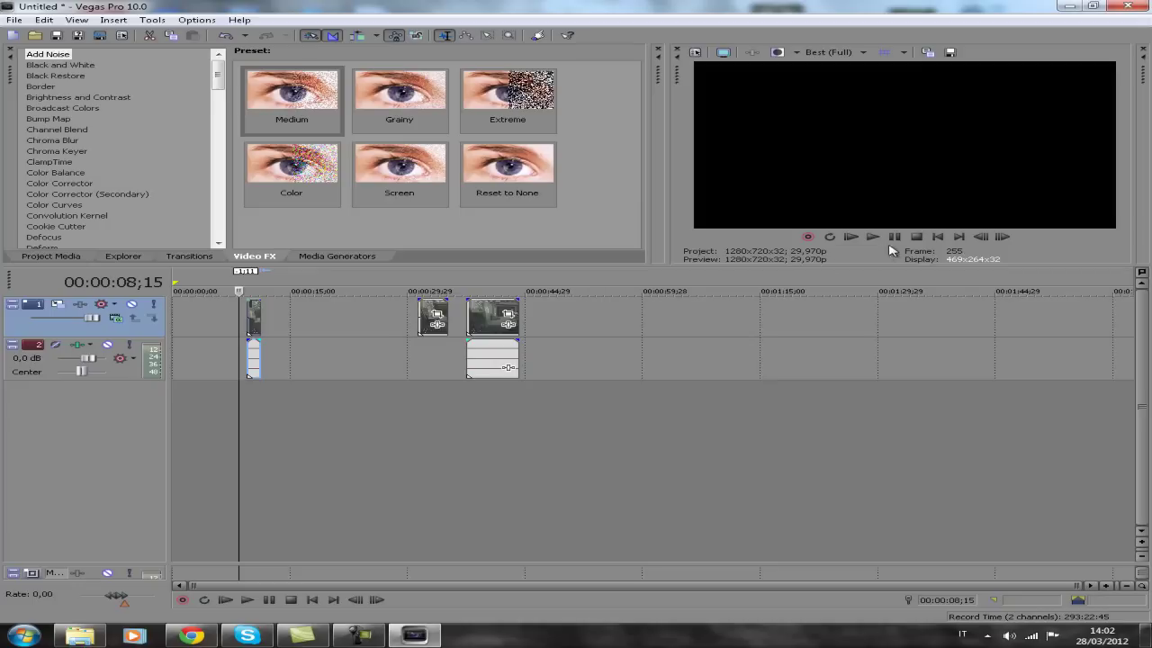
Play the opening segment with its raised velocity from 00:00:09;16 and return the playhead to its start.
{"action": "left_click_drag", "start_coordinate": [236, 407], "coordinate": [251, 410]}
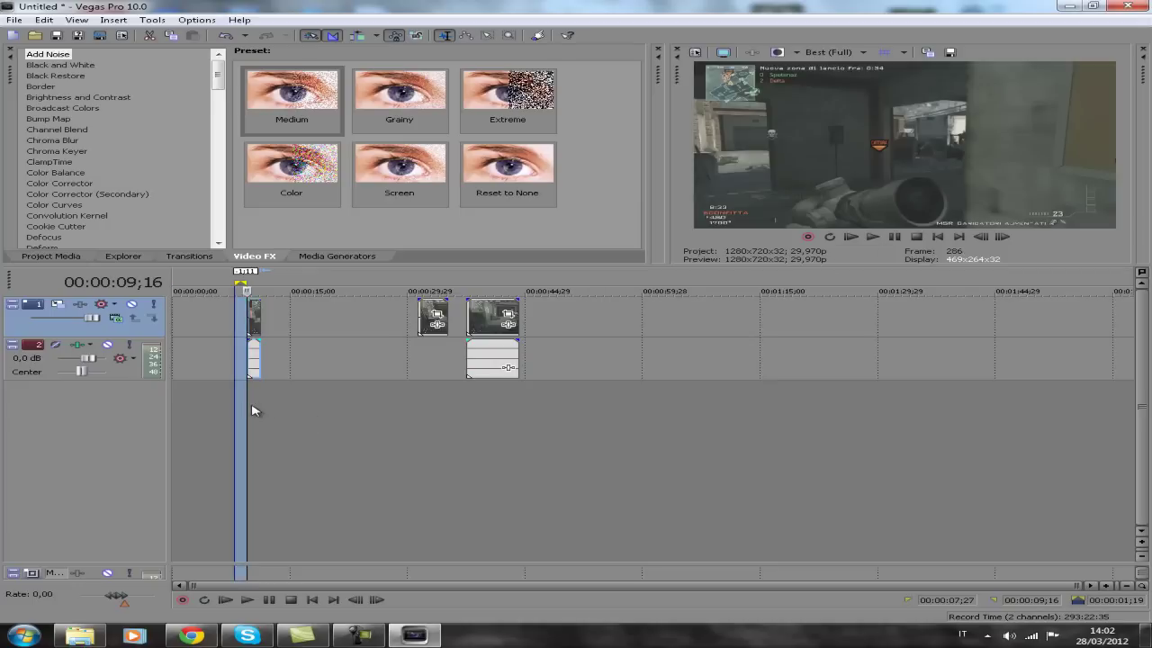
{"action": "left_click", "coordinate": [252, 410]}
{"action": "left_click", "coordinate": [873, 237]}
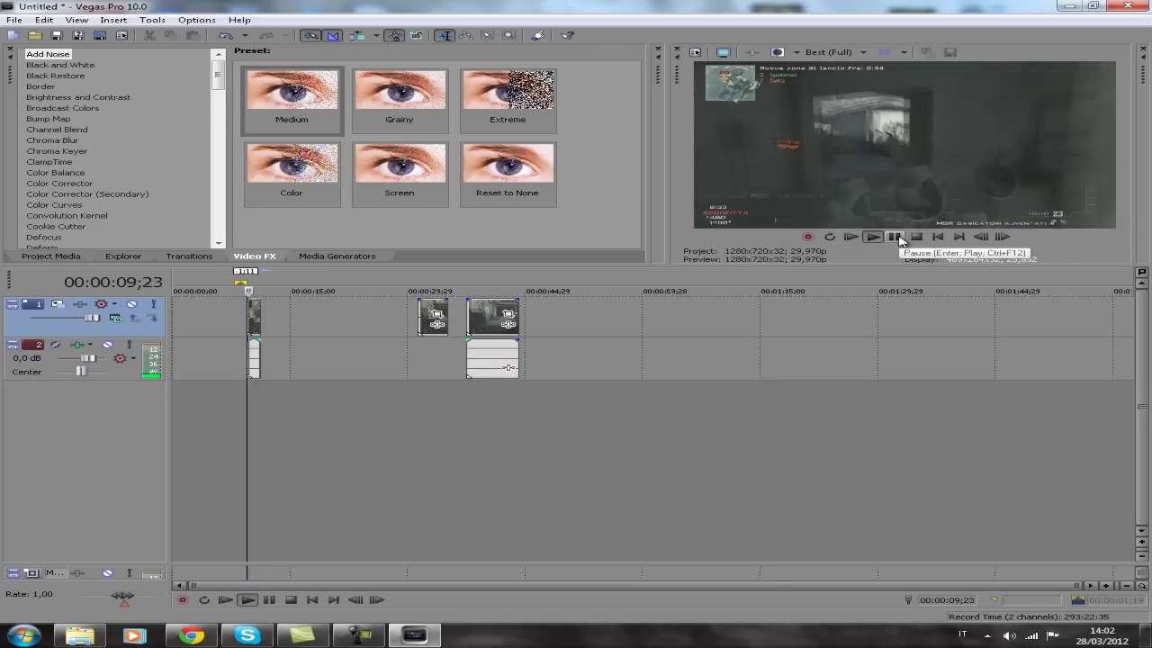
{"action": "left_click", "coordinate": [895, 236]}
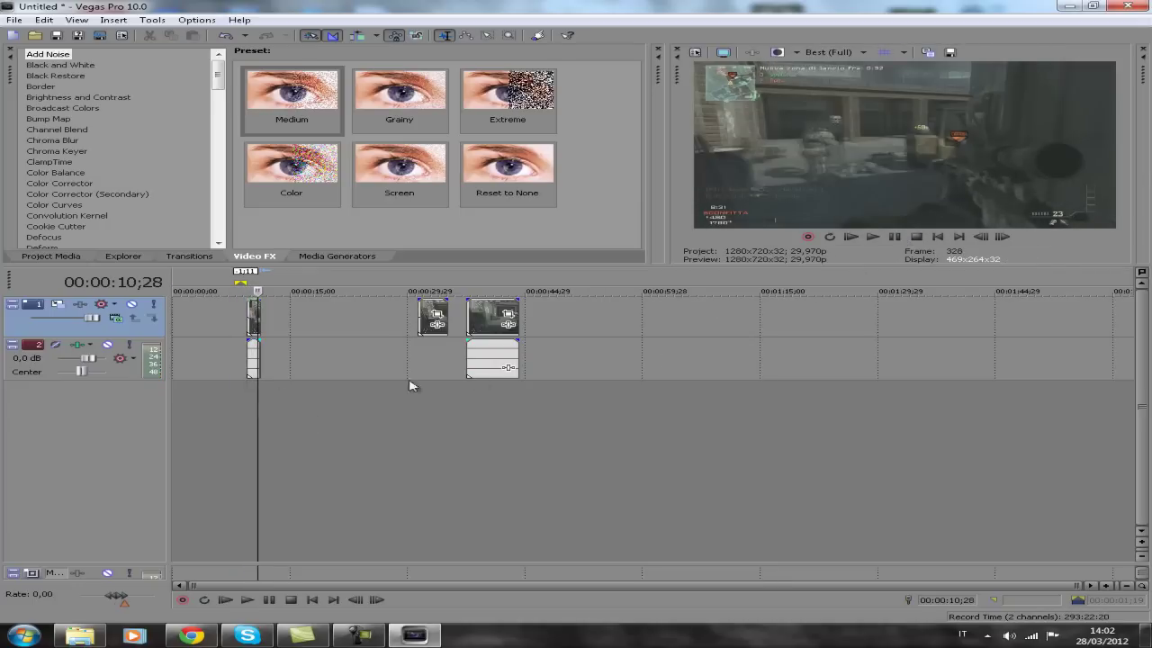
{"action": "key", "text": "space"}
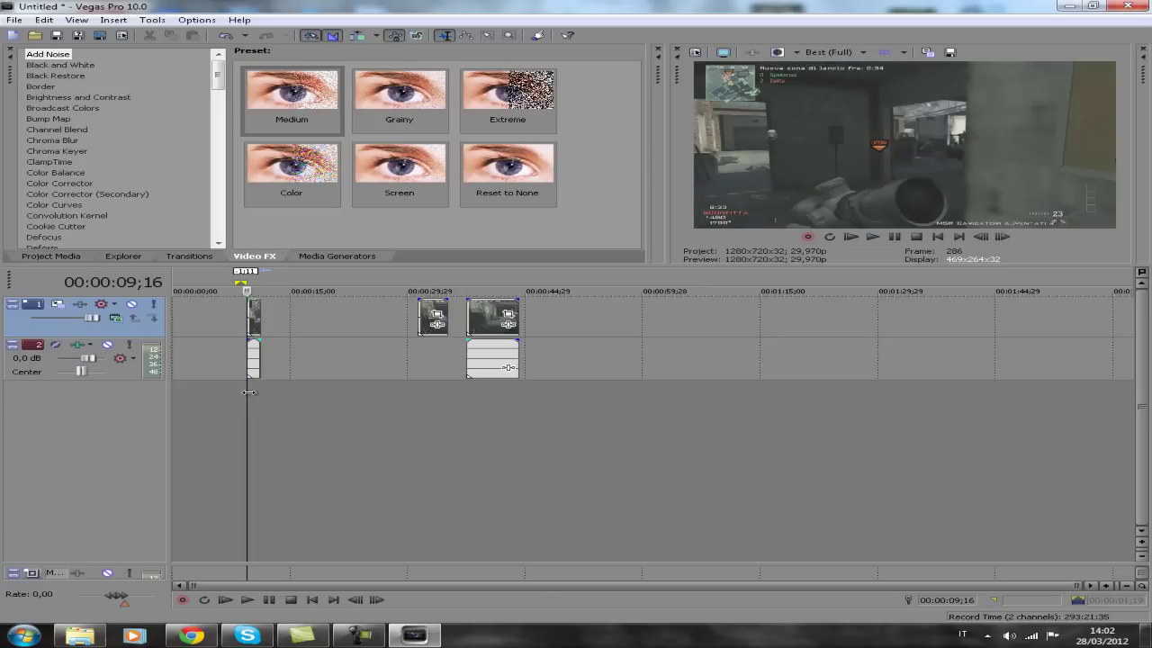
Move the slow-motion video segment past the longest segment to about 00:00:54;27 and place the playhead at its start.
{"action": "left_click_drag", "start_coordinate": [251, 392], "coordinate": [355, 359]}
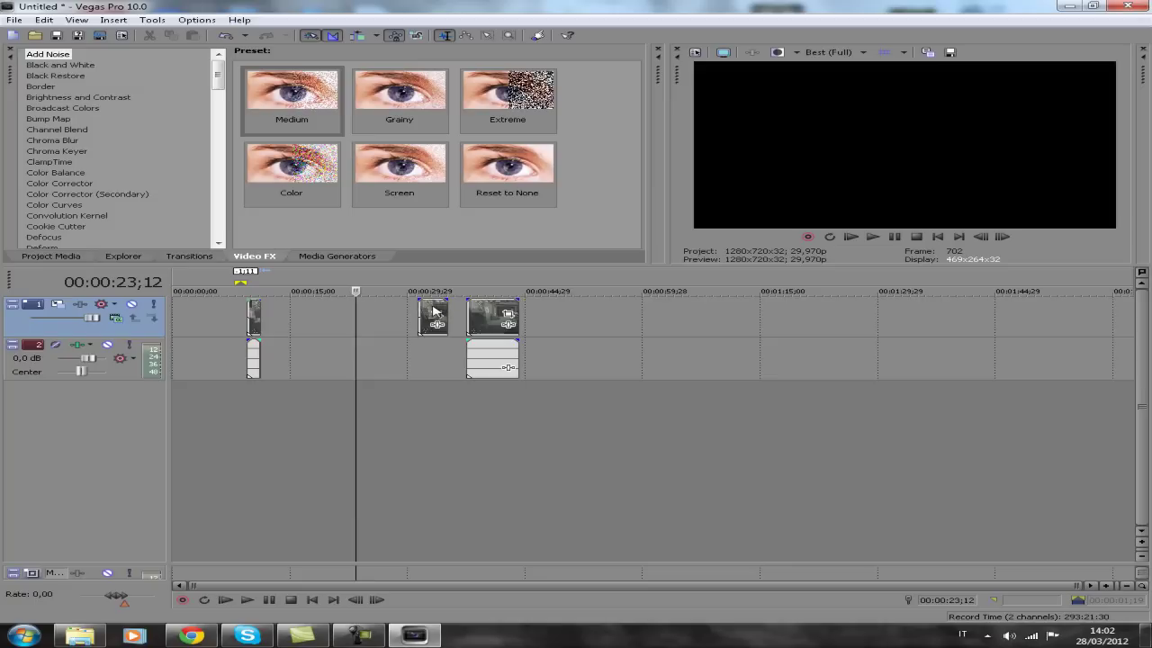
{"action": "left_click_drag", "start_coordinate": [437, 313], "coordinate": [571, 322]}
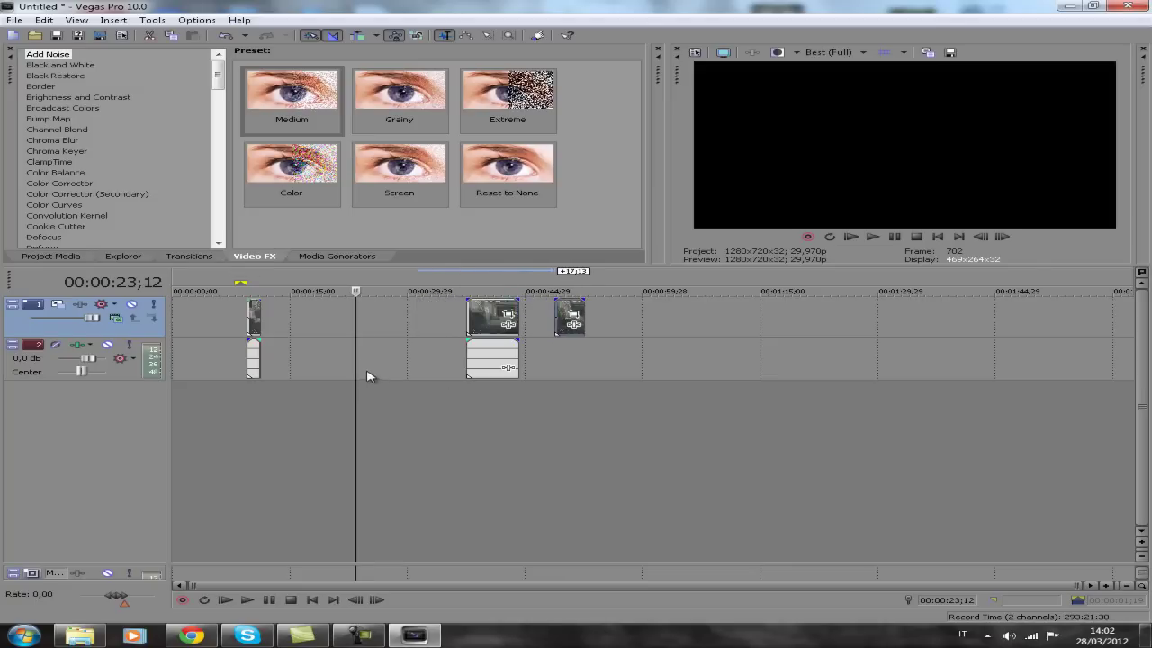
{"action": "left_click_drag", "start_coordinate": [575, 308], "coordinate": [620, 315]}
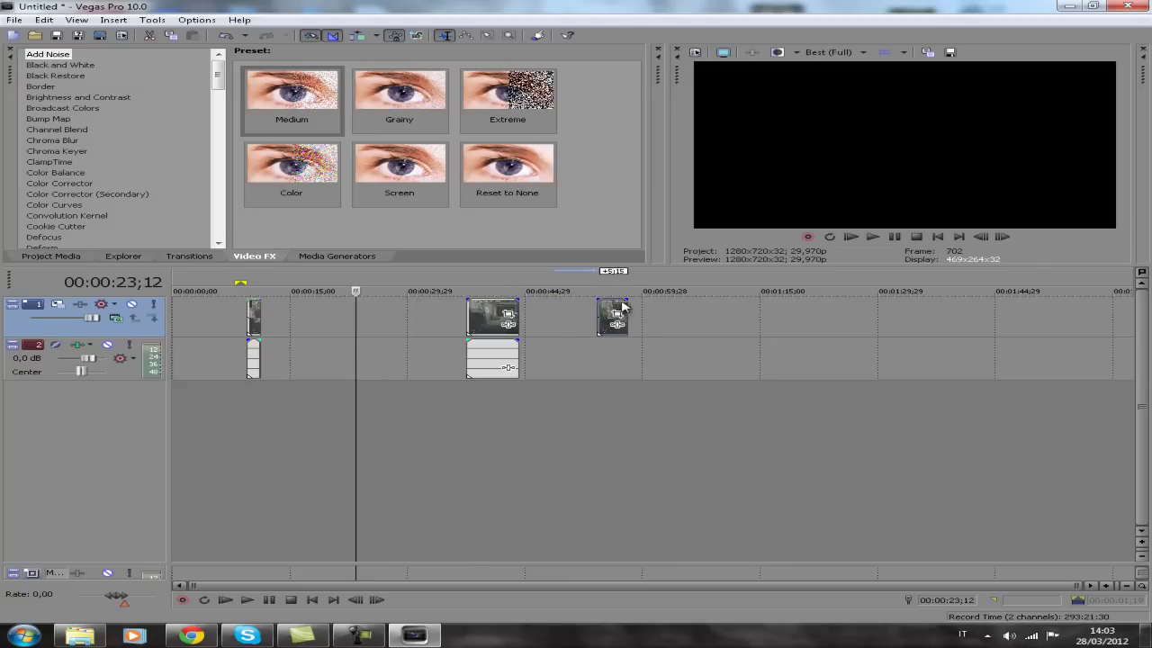
{"action": "left_click", "coordinate": [570, 360]}
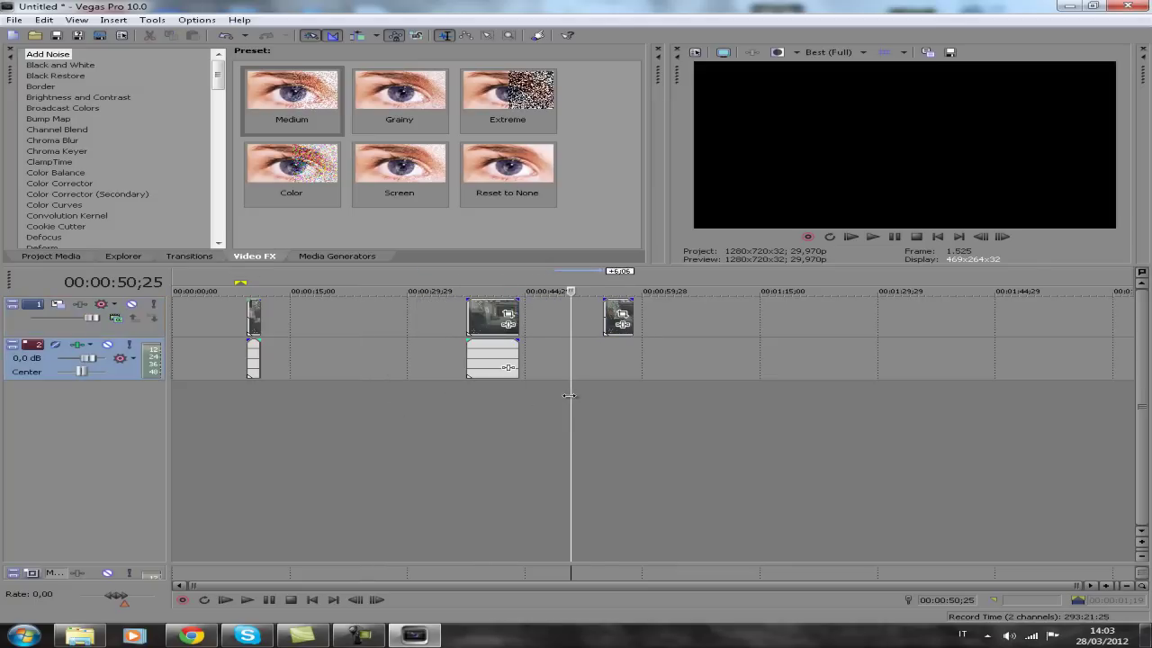
{"action": "left_click_drag", "start_coordinate": [570, 398], "coordinate": [603, 397]}
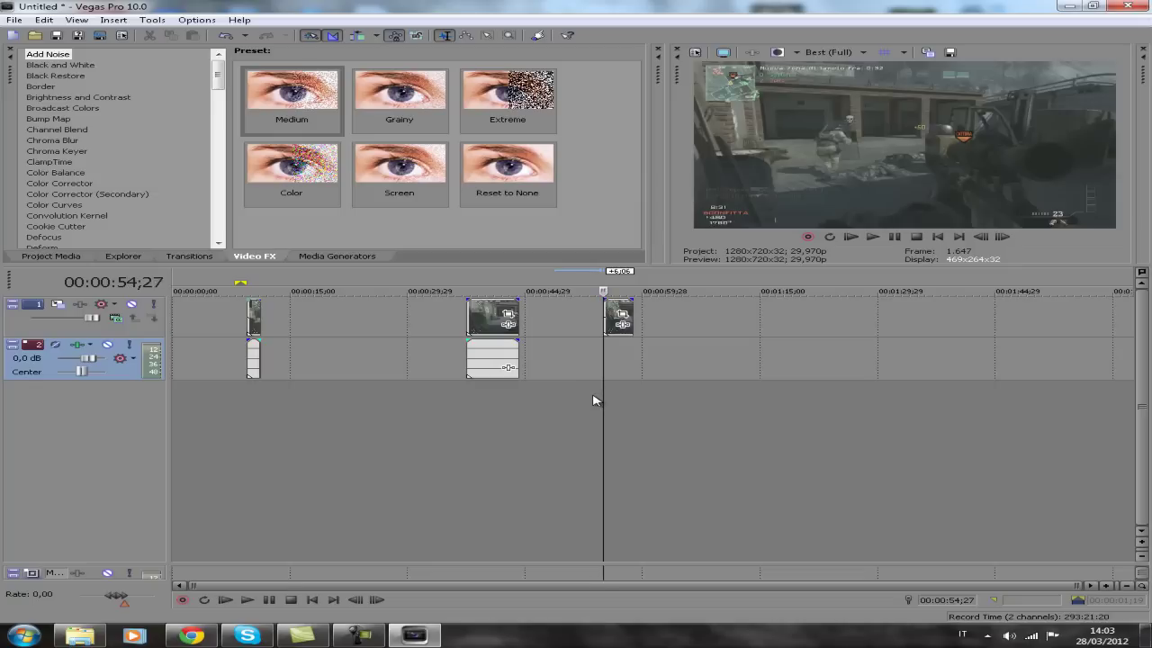
Compress the moved video-only segment's end by about 2;27 to make it fast motion, and play it back.
{"action": "left_click", "coordinate": [633, 314]}
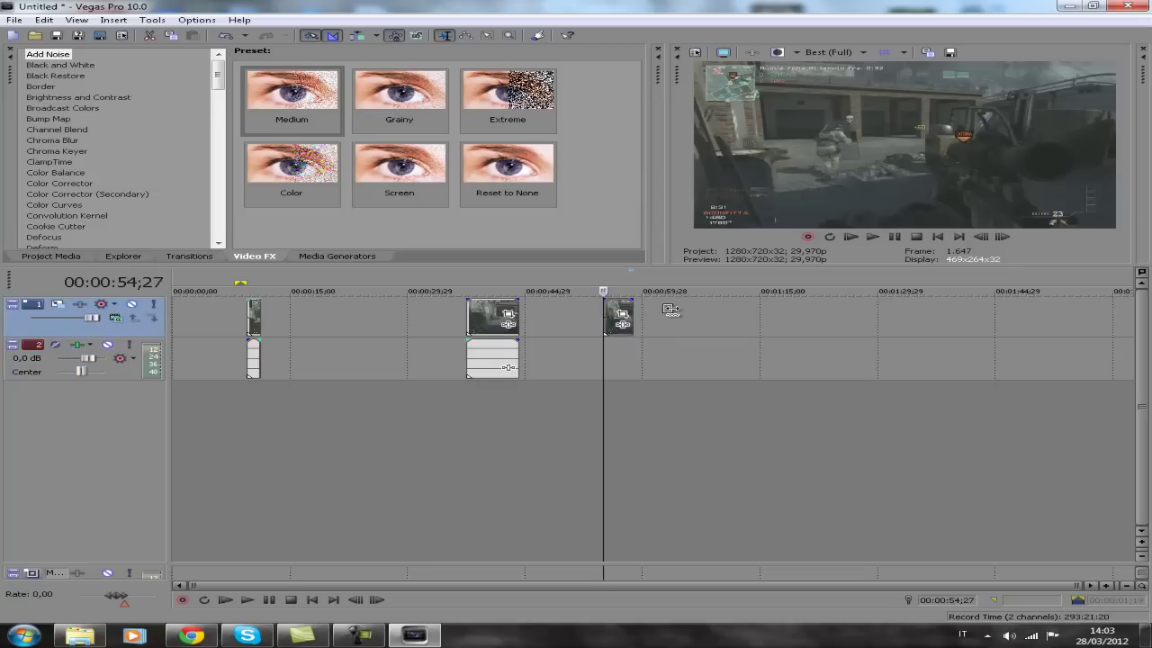
{"action": "left_click_drag", "start_coordinate": [632, 310], "coordinate": [613, 322]}
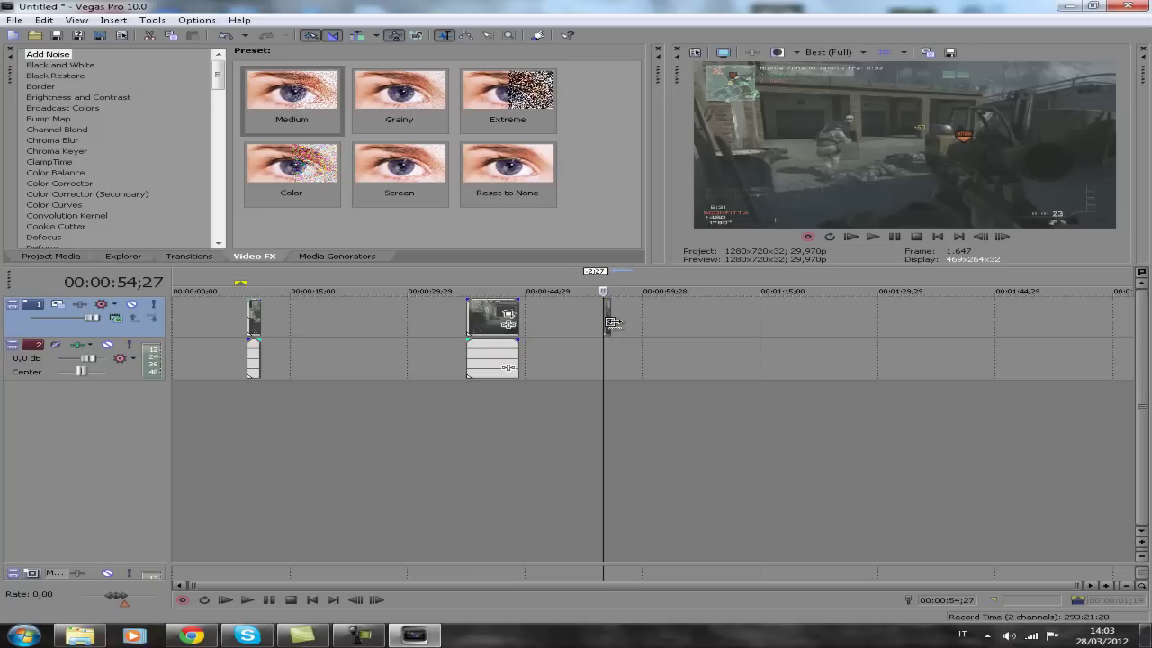
{"action": "left_click", "coordinate": [895, 238]}
{"action": "left_click", "coordinate": [895, 239]}
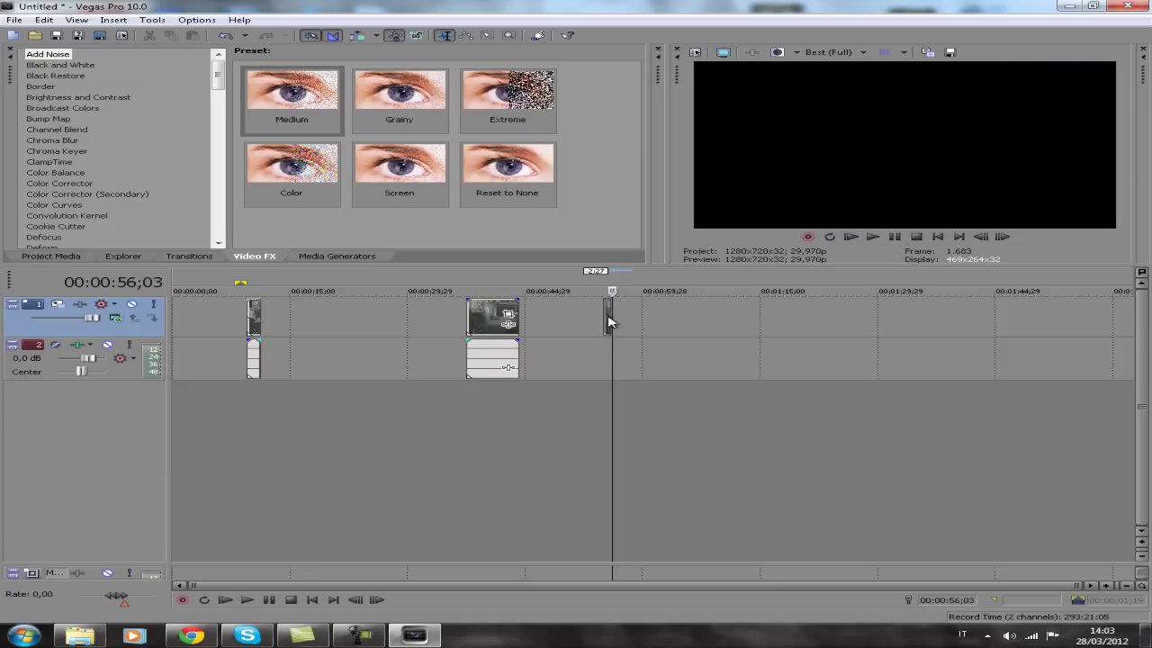
Join the compressed video-only segment to the longest segment's end and the opening segment to its start, with the playhead at 00:00:35;26.
{"action": "left_click_drag", "start_coordinate": [608, 324], "coordinate": [522, 320]}
{"action": "left_click_drag", "start_coordinate": [255, 324], "coordinate": [456, 333]}
{"action": "left_click", "coordinate": [437, 330]}
{"action": "left_click", "coordinate": [454, 330]}
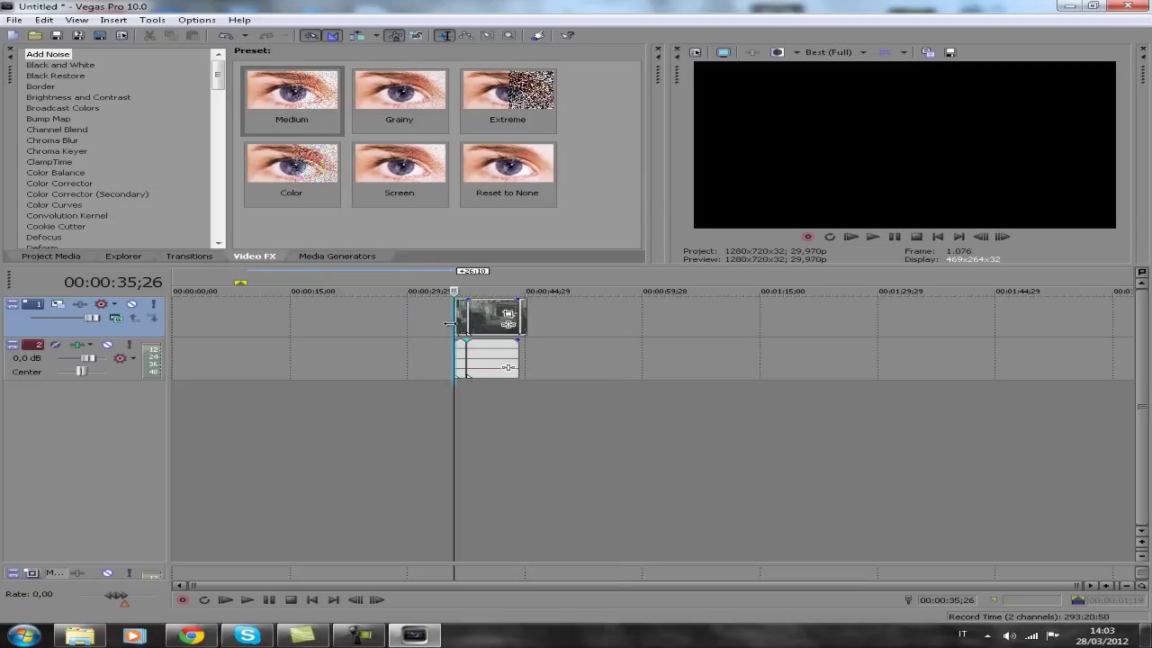
Widen the video preview area and play the joined segments from 00:00:35;26 to review the speed changes.
{"action": "left_click_drag", "start_coordinate": [657, 184], "coordinate": [594, 183]}
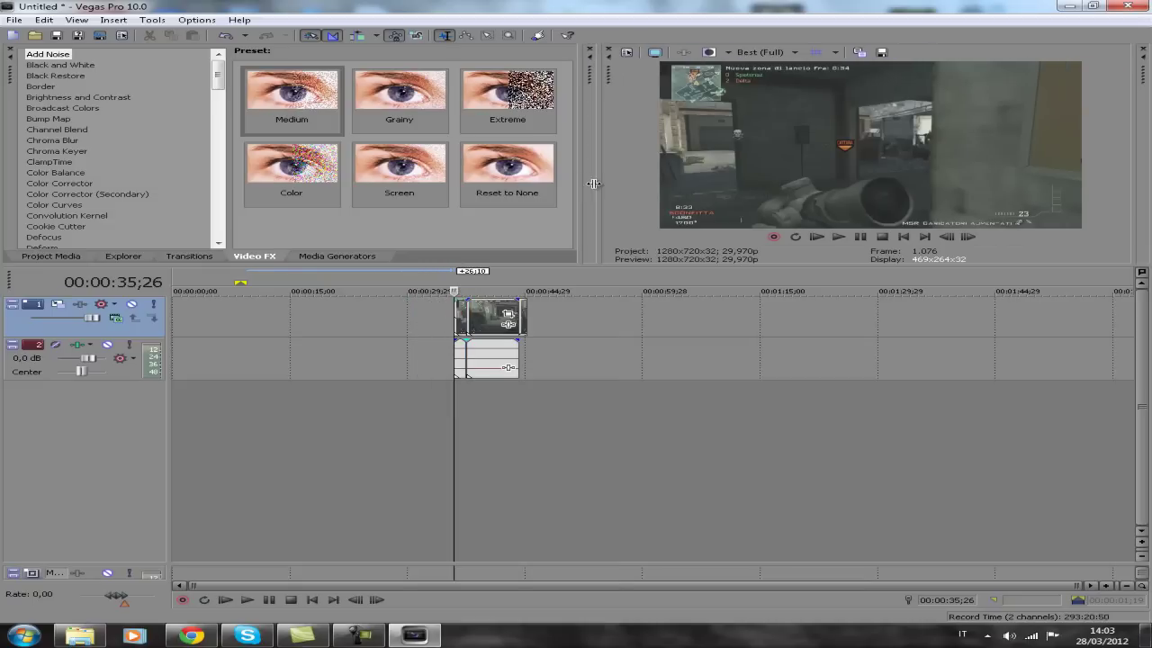
{"action": "left_click", "coordinate": [838, 236]}
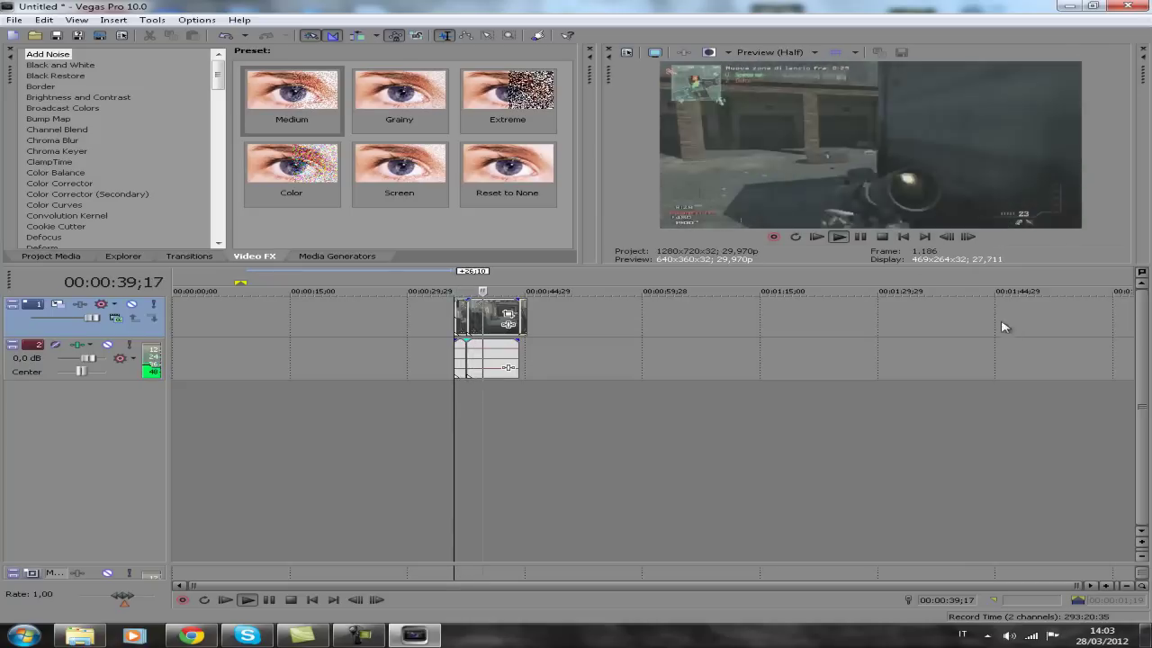
{"action": "left_click", "coordinate": [861, 238]}
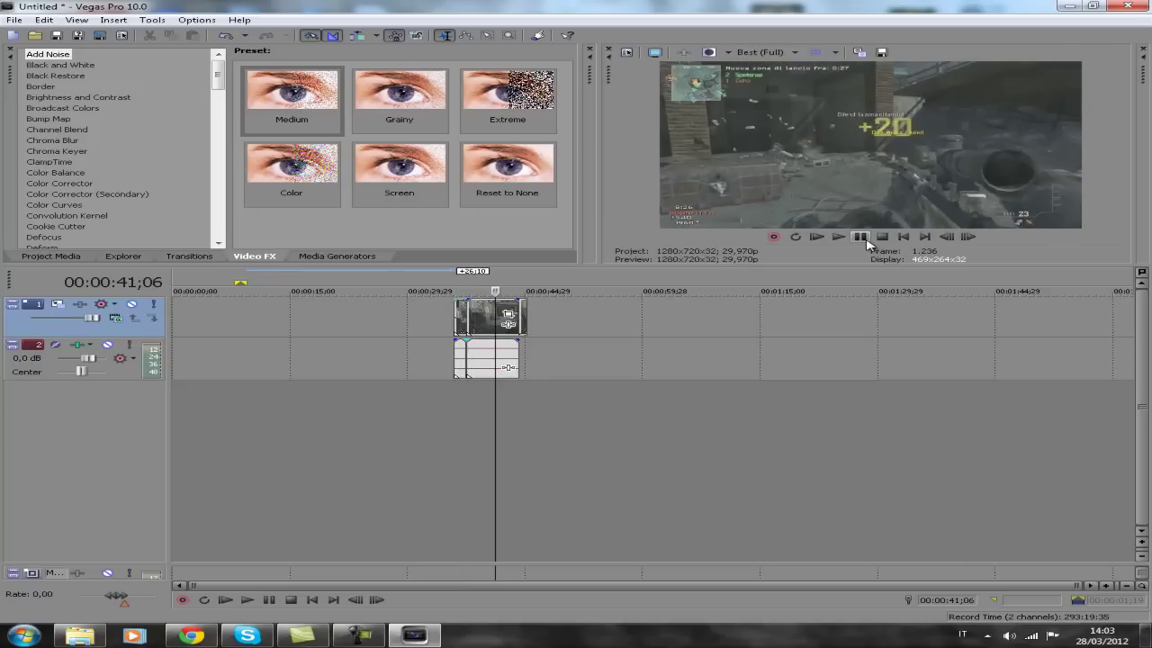
{"action": "left_click", "coordinate": [865, 240]}
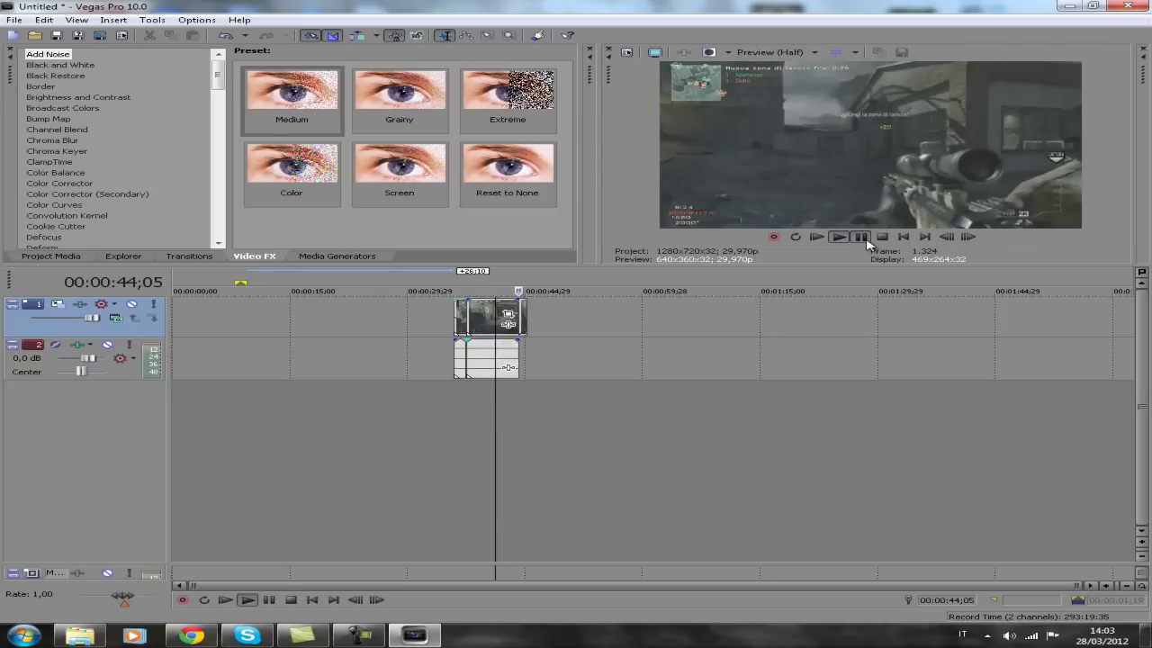
{"action": "key", "text": "space"}
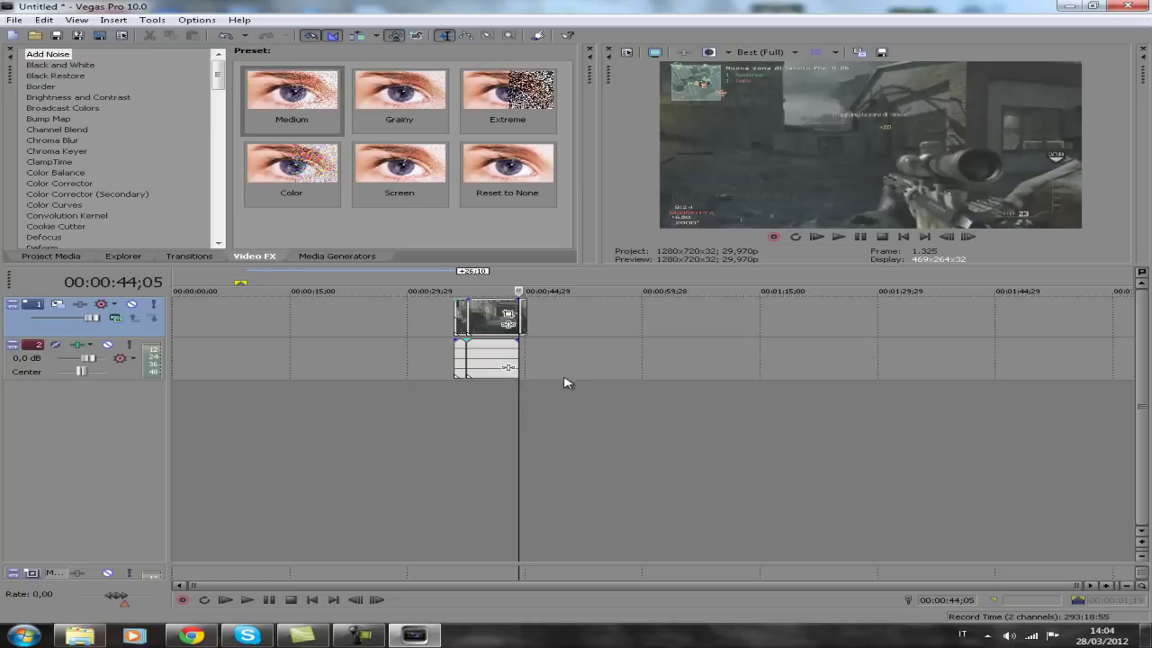
{"action": "left_click", "coordinate": [372, 639]}
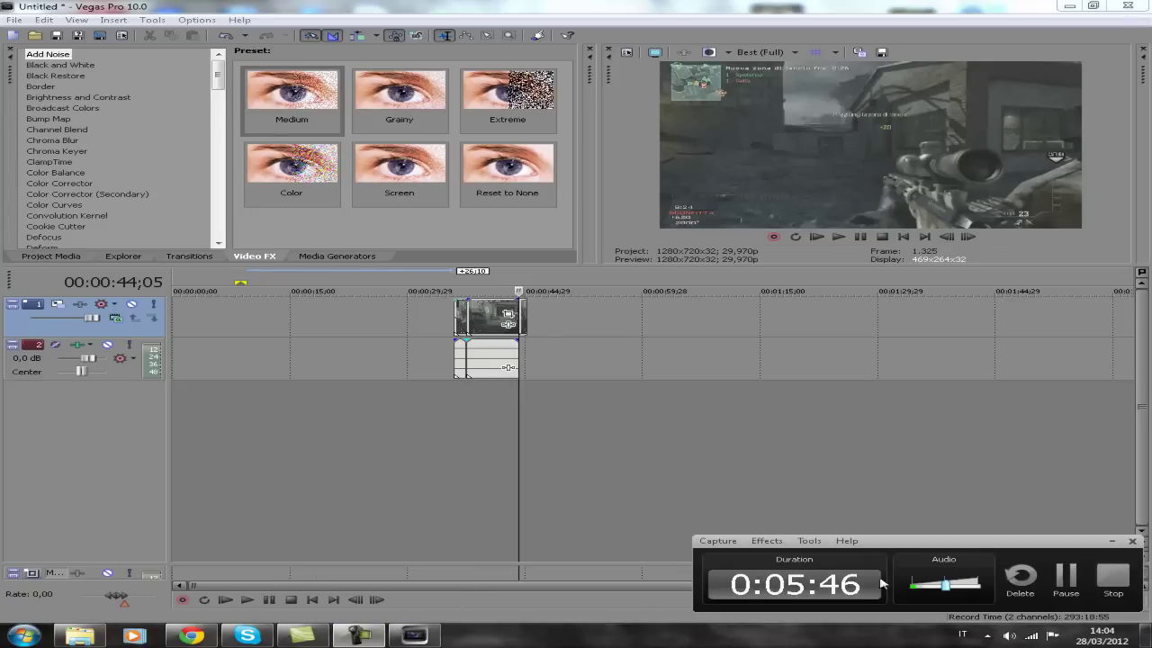